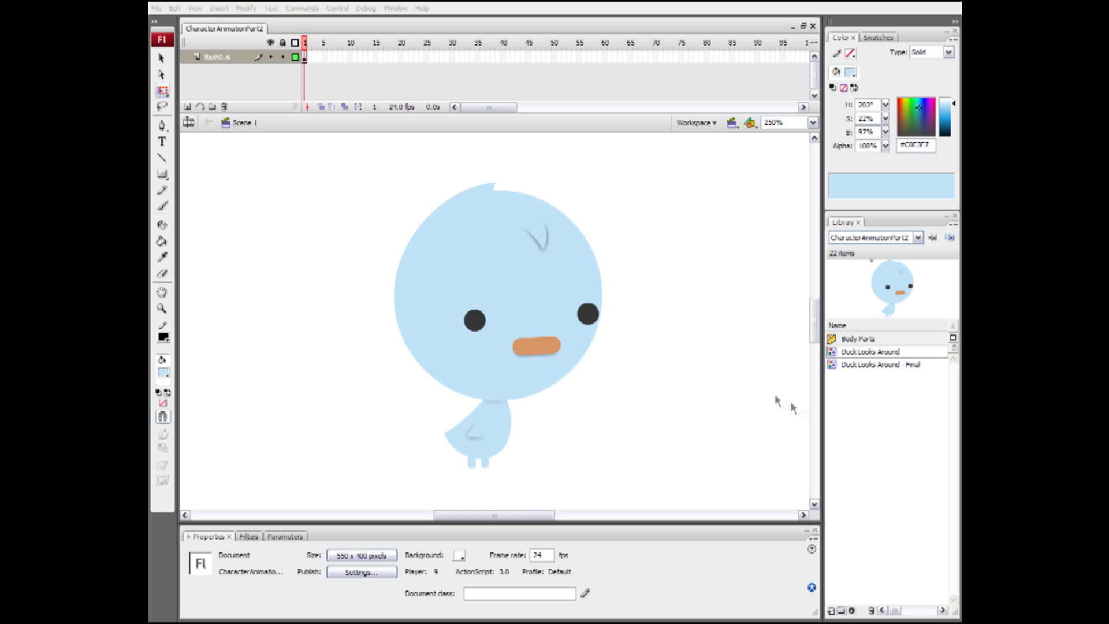
Open the Duck Looks Around - Final symbol and scrub through its finished head-turn animation.
double_click(834, 356)
drag(530, 124, 551, 218)
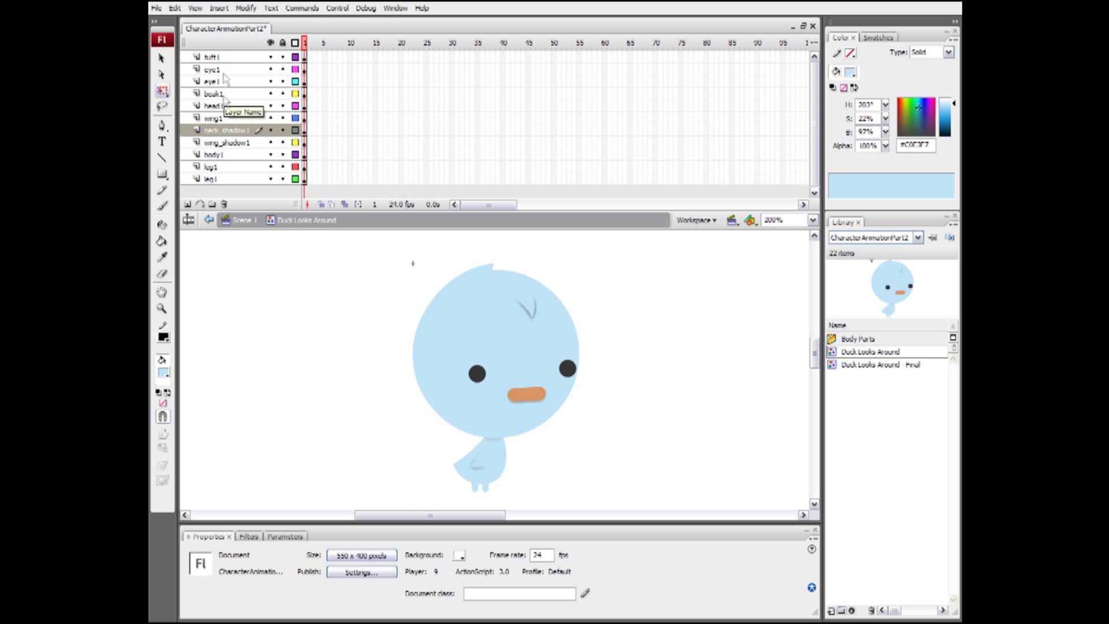
click(846, 355)
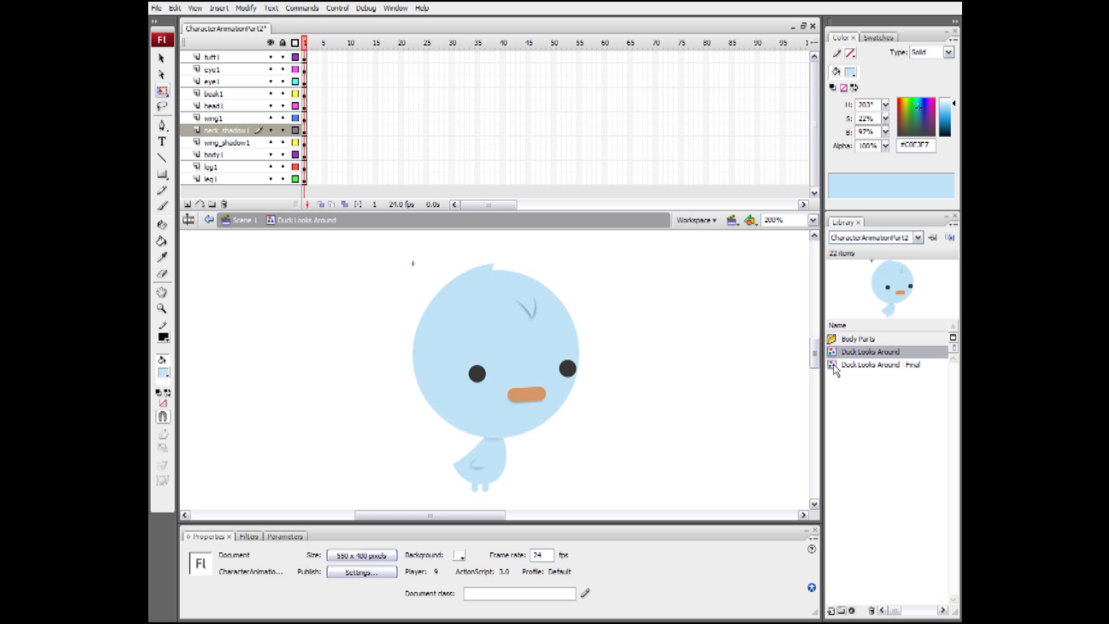
double_click(835, 367)
click(326, 43)
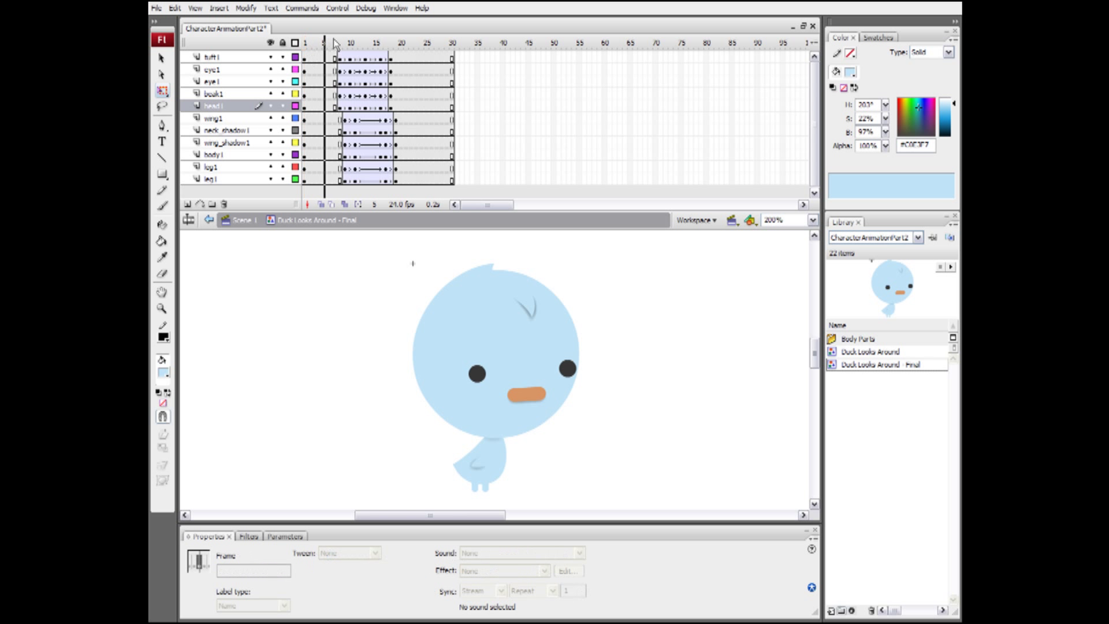
drag(336, 43, 437, 49)
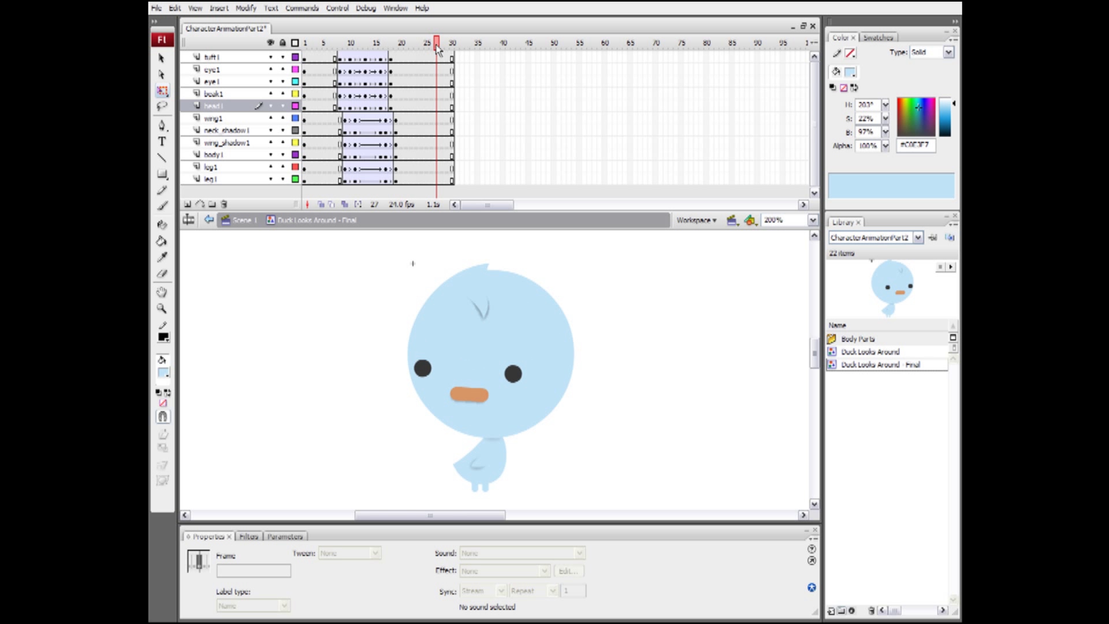
Open the Duck Looks Around symbol for editing and insert keyframes on all layers at frames 10 and 20.
double_click(850, 352)
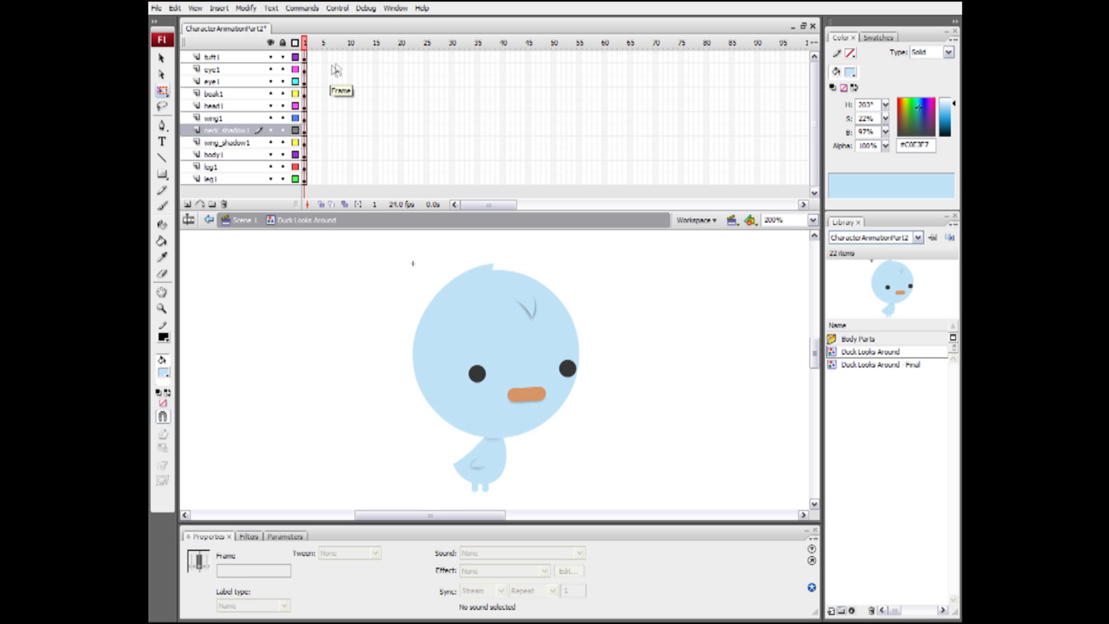
drag(352, 56, 353, 180)
key(F5)
key(F6)
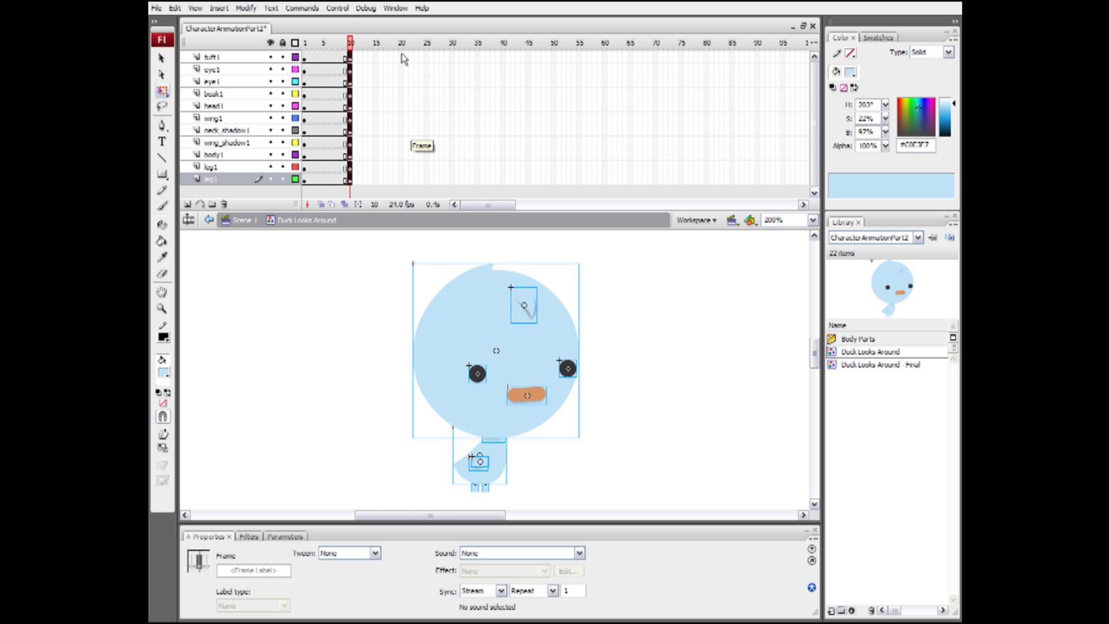
drag(402, 56, 403, 182)
key(F5)
key(F6)
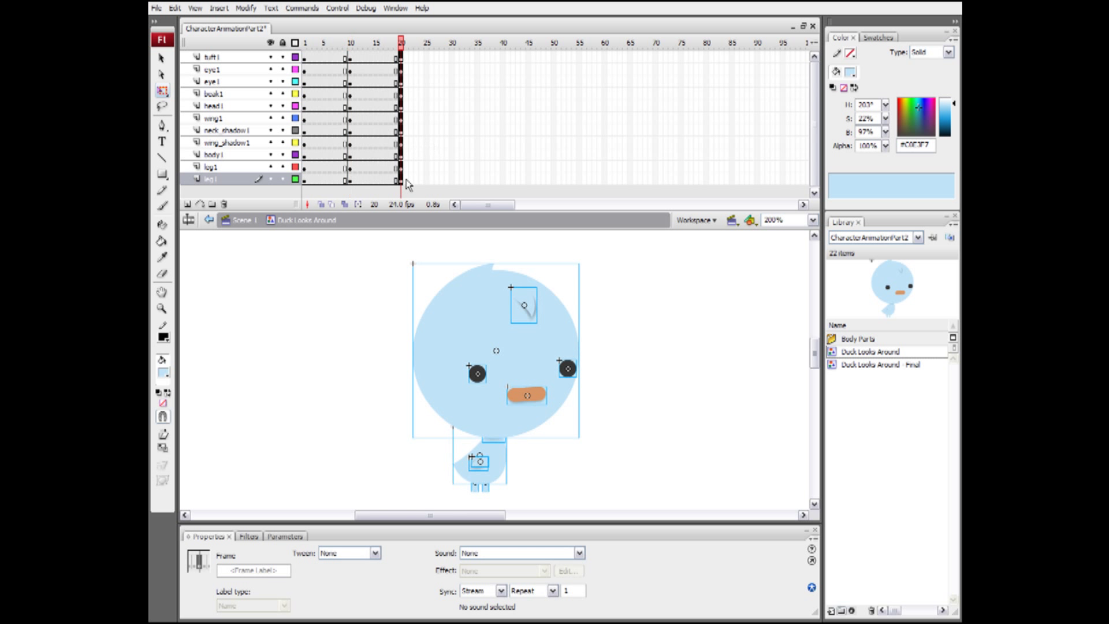
click(353, 44)
drag(353, 43, 406, 56)
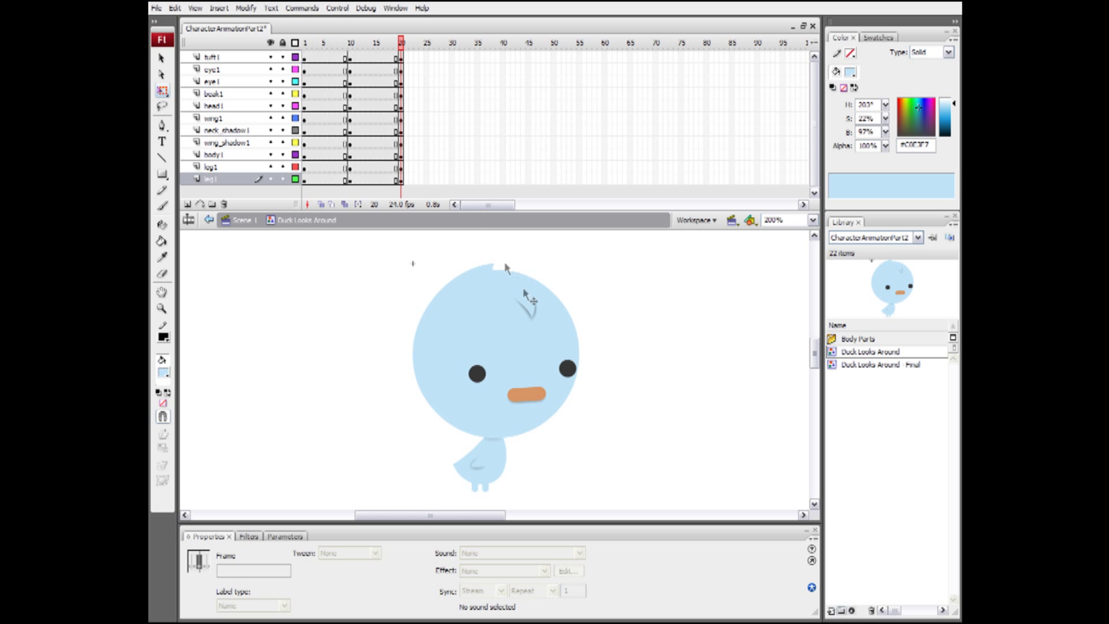
At frame 20, move the tuft, both eyes and beak to the left side of the head, tilting them slightly clockwise.
drag(587, 298, 469, 398)
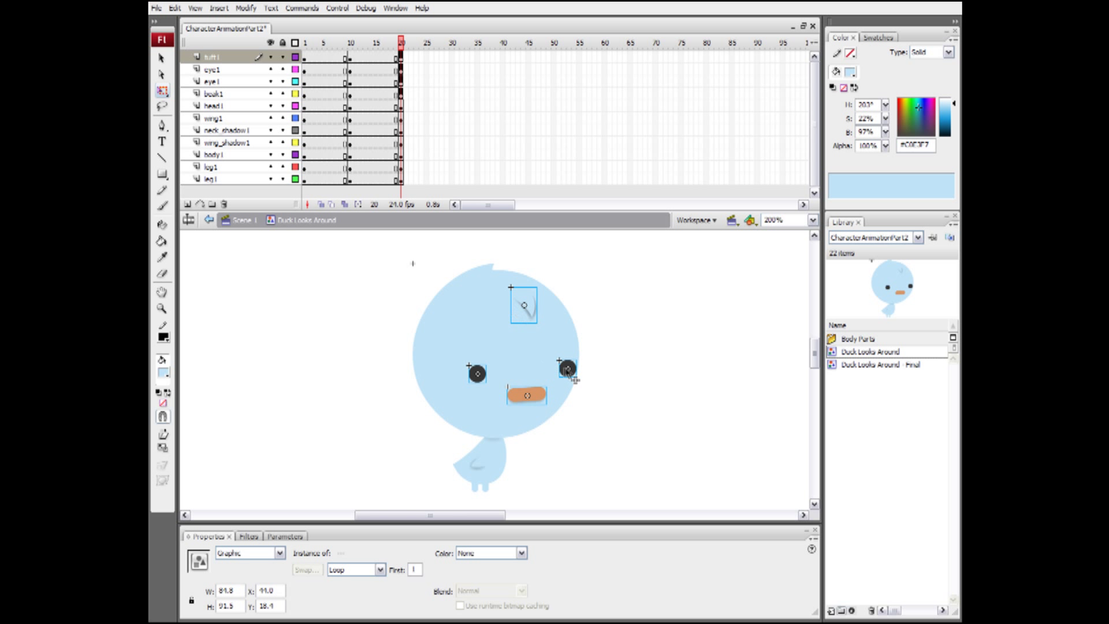
drag(568, 370, 552, 414)
click(359, 347)
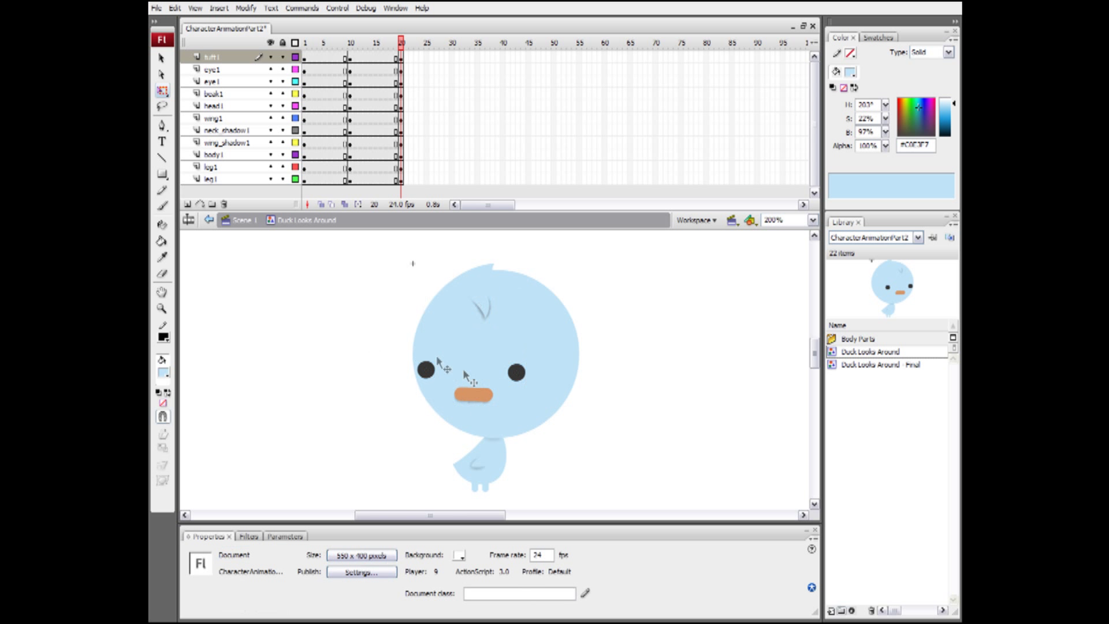
Nudge the head slightly left at frame 20 and rotate it a few degrees clockwise.
click(564, 379)
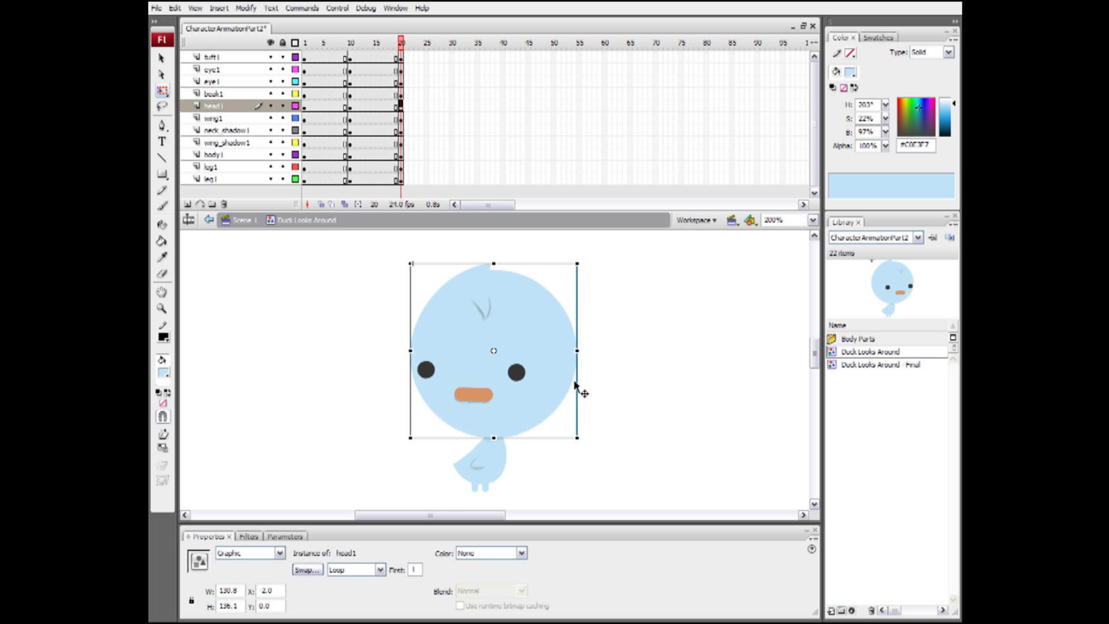
drag(597, 257, 594, 292)
key(ctrl+z)
click(618, 362)
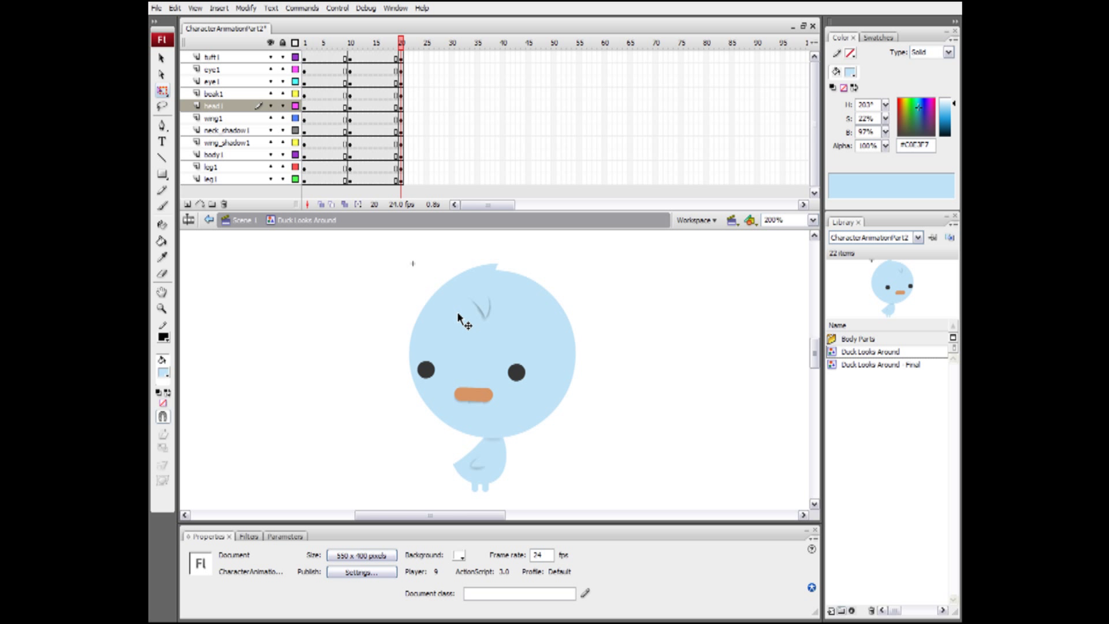
Create motion tweens from frame 10 on the tuft, eye, beak and head layers, and play the head turn.
drag(381, 51, 355, 112)
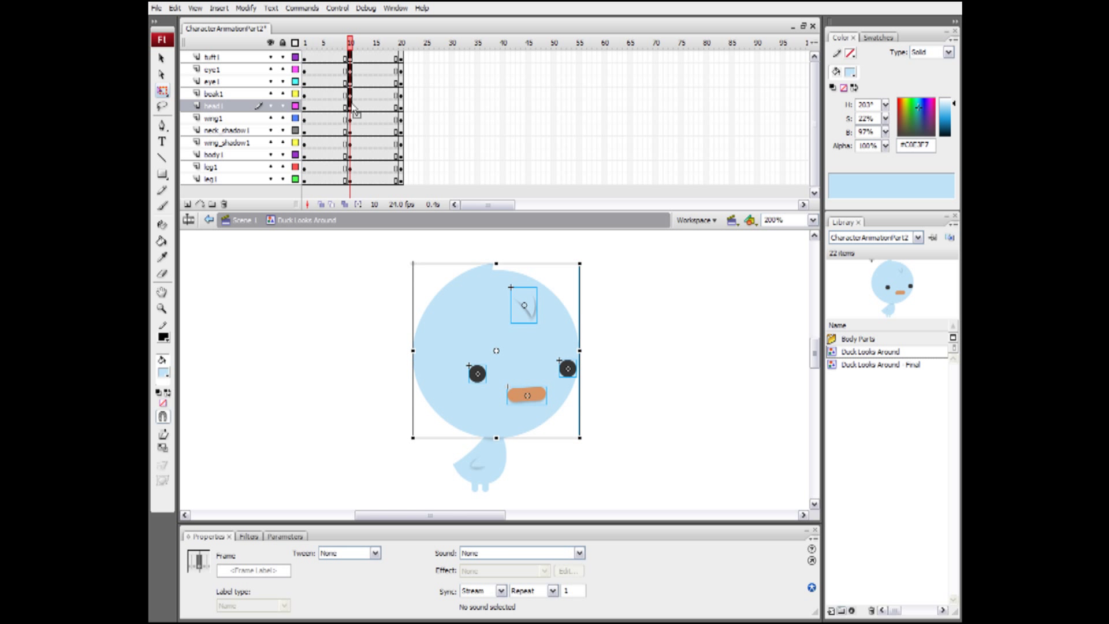
right_click(353, 106)
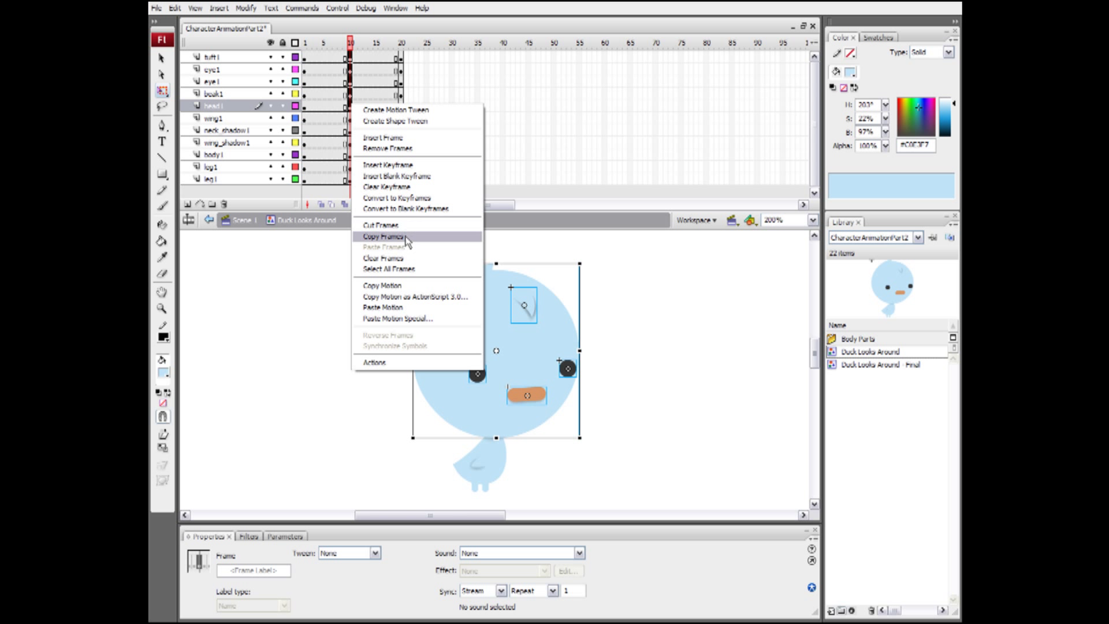
click(396, 110)
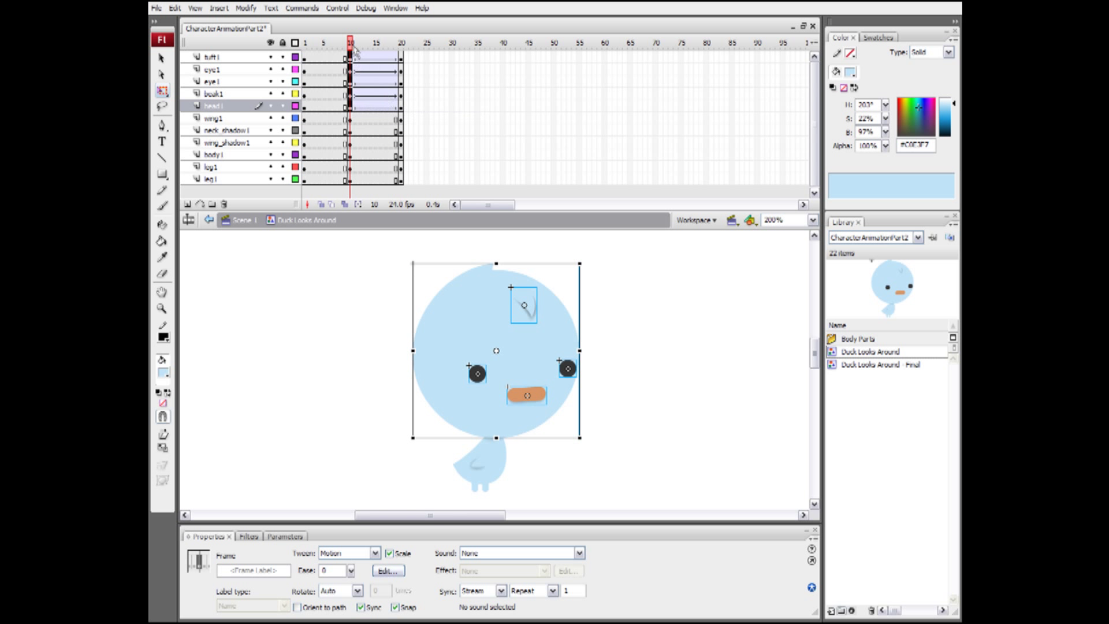
drag(353, 43, 456, 65)
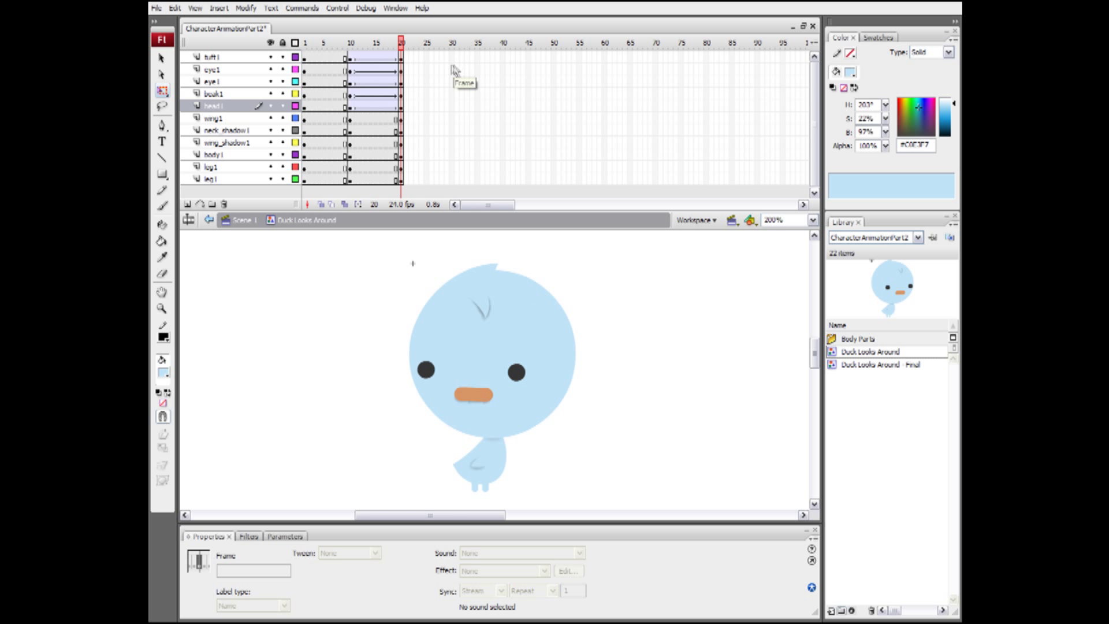
key(Return)
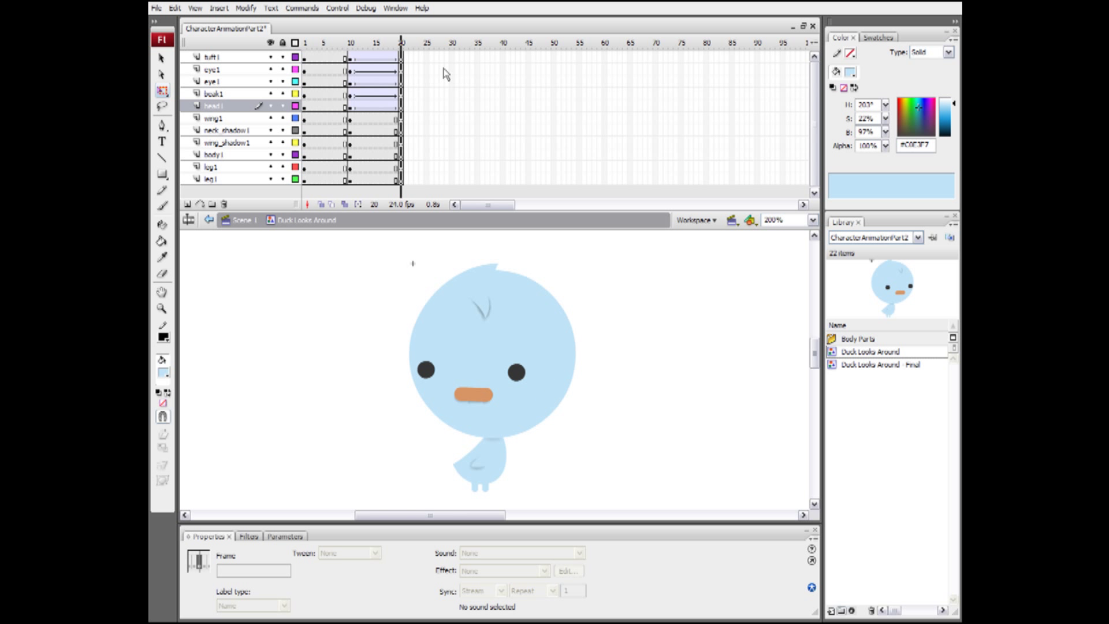
key(Return)
Set the ease of the tuft, eye, beak and head tweens at frame 10 to -100.
click(351, 44)
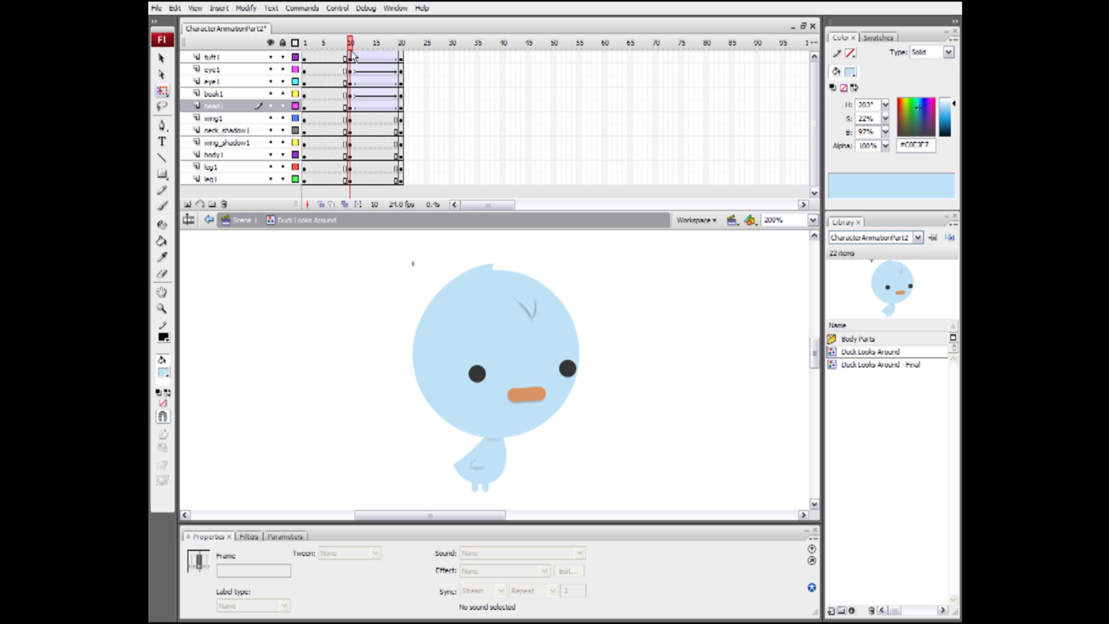
drag(351, 58, 354, 111)
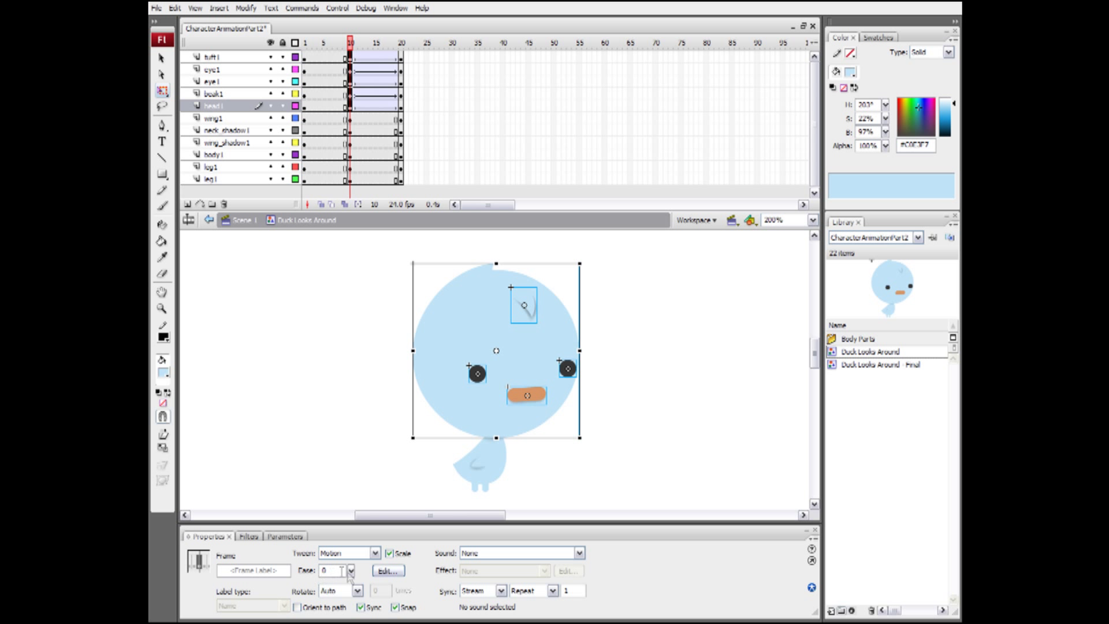
drag(351, 572, 360, 530)
click(354, 47)
mouse_move(357, 50)
mouse_down()
mouse_move(460, 56)
mouse_move(349, 61)
mouse_up()
click(350, 68)
Shape the custom ease of the selected tweens into an S-curve that eases in and out, and scrub through the result.
click(386, 572)
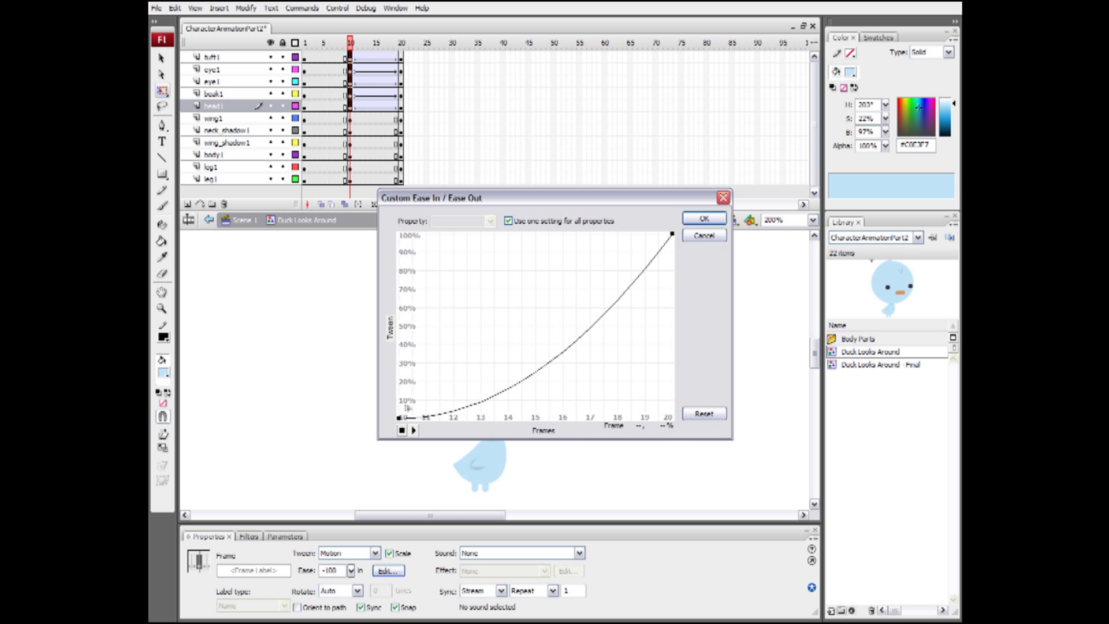
click(399, 418)
mouse_move(496, 419)
mouse_down()
mouse_move(472, 422)
mouse_move(525, 429)
mouse_move(488, 431)
mouse_up()
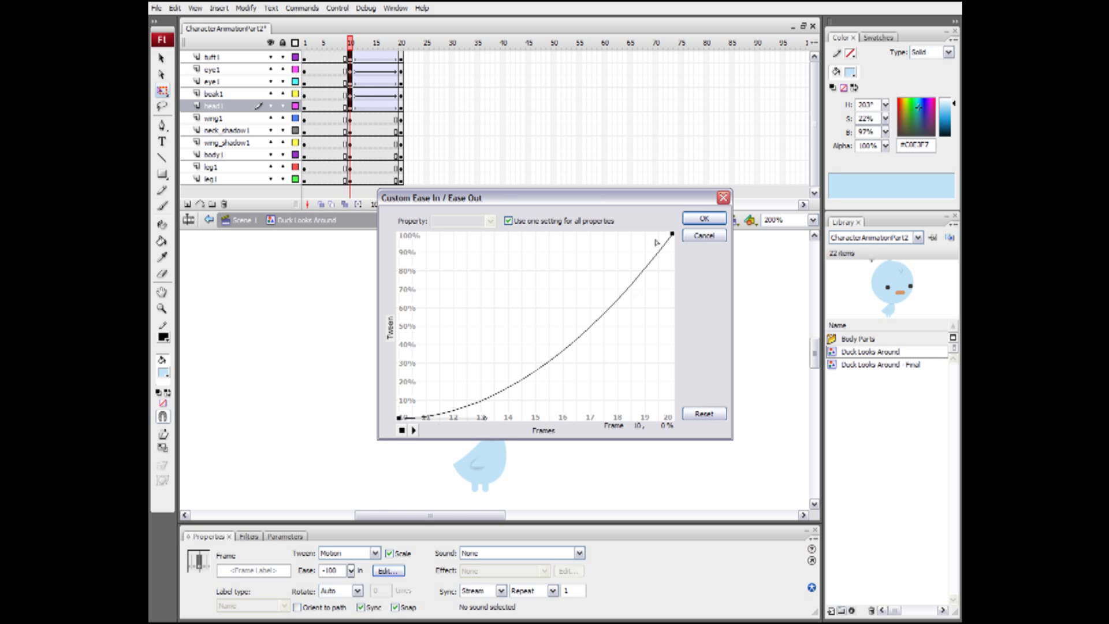
click(672, 235)
drag(581, 357, 564, 202)
click(400, 418)
drag(484, 418, 520, 418)
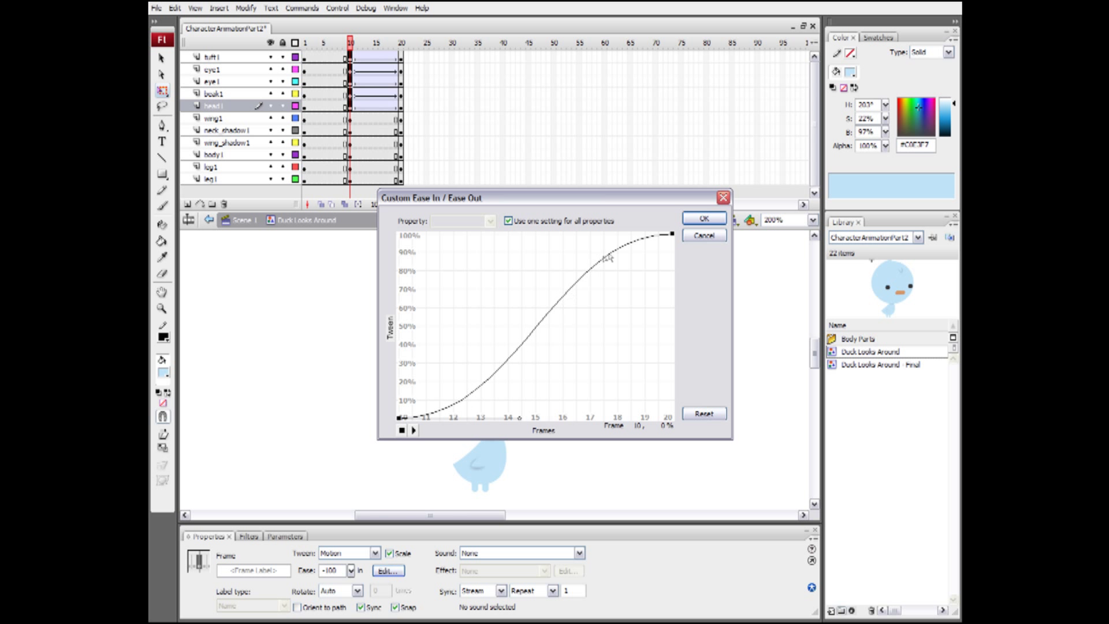
click(702, 219)
click(348, 44)
mouse_move(347, 43)
mouse_down()
mouse_move(421, 50)
mouse_move(342, 38)
mouse_up()
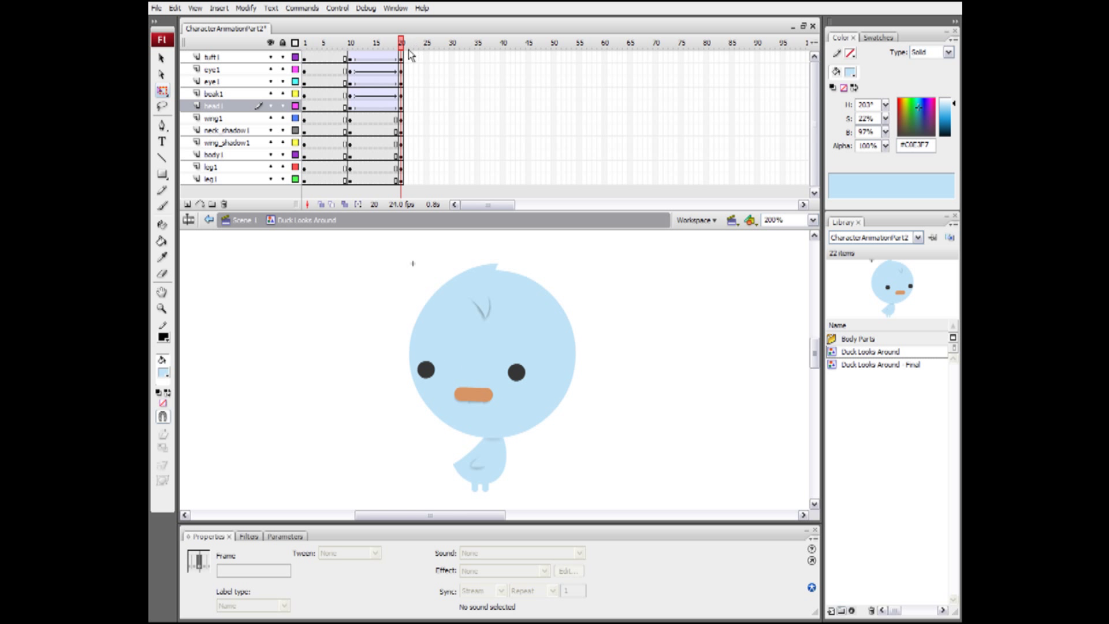
mouse_move(398, 44)
mouse_down()
mouse_move(342, 45)
mouse_move(406, 51)
mouse_up()
Insert keyframes at frame 8 on all layers and scrub between frames 8 and 10.
drag(347, 43, 341, 183)
key(F6)
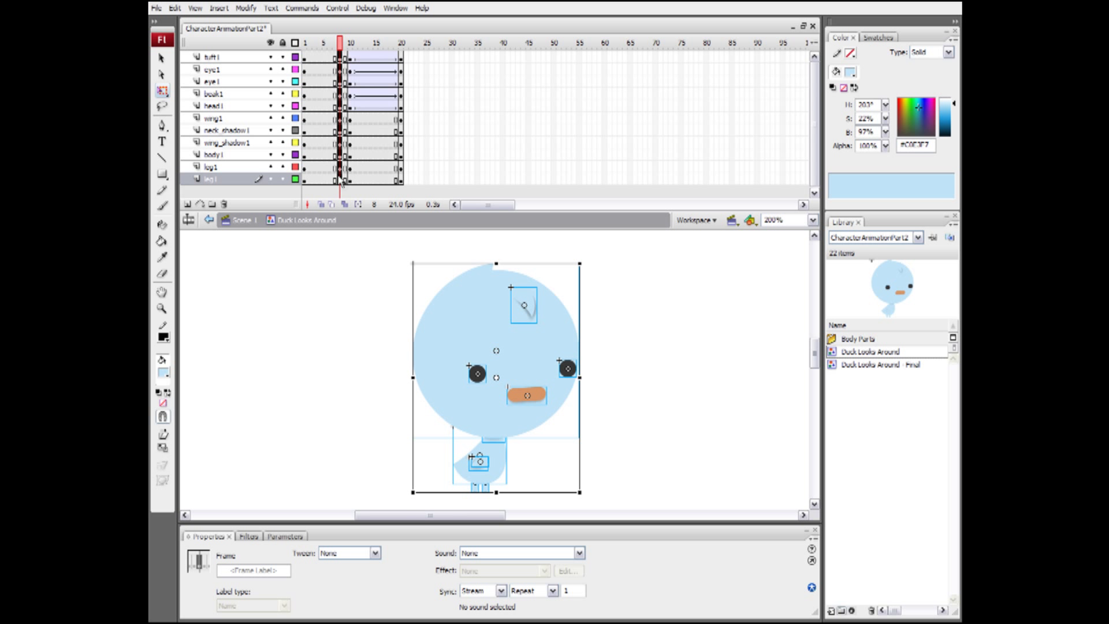
click(339, 42)
mouse_move(342, 44)
mouse_down()
mouse_move(329, 44)
mouse_move(348, 45)
mouse_up()
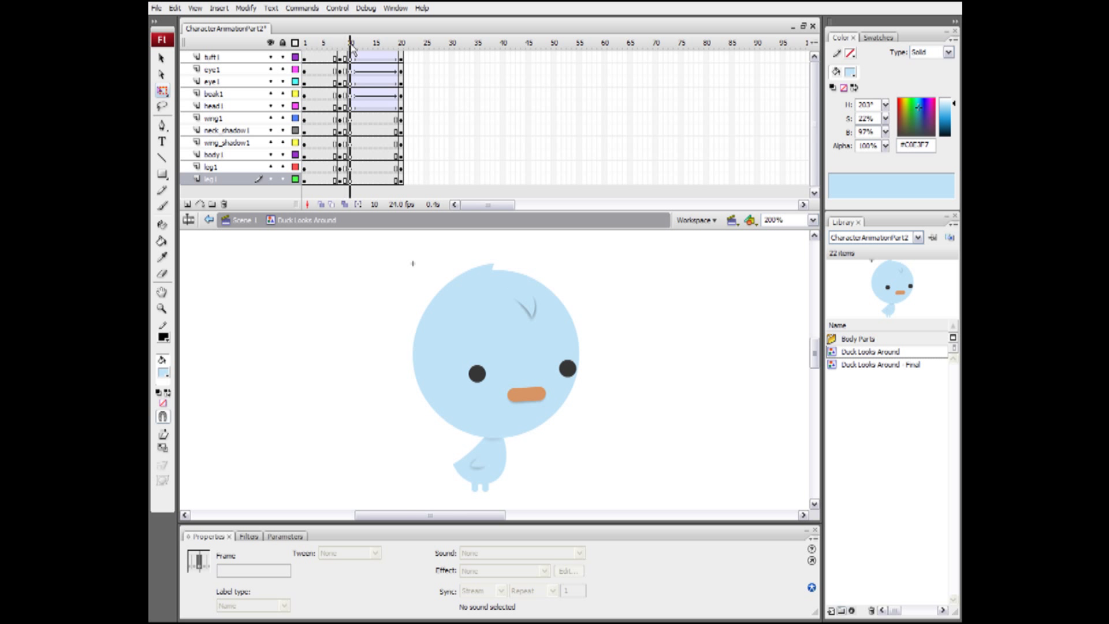
At frame 10, select everything except the legs, set the pivot at the feet and tilt the duck slightly clockwise.
click(351, 45)
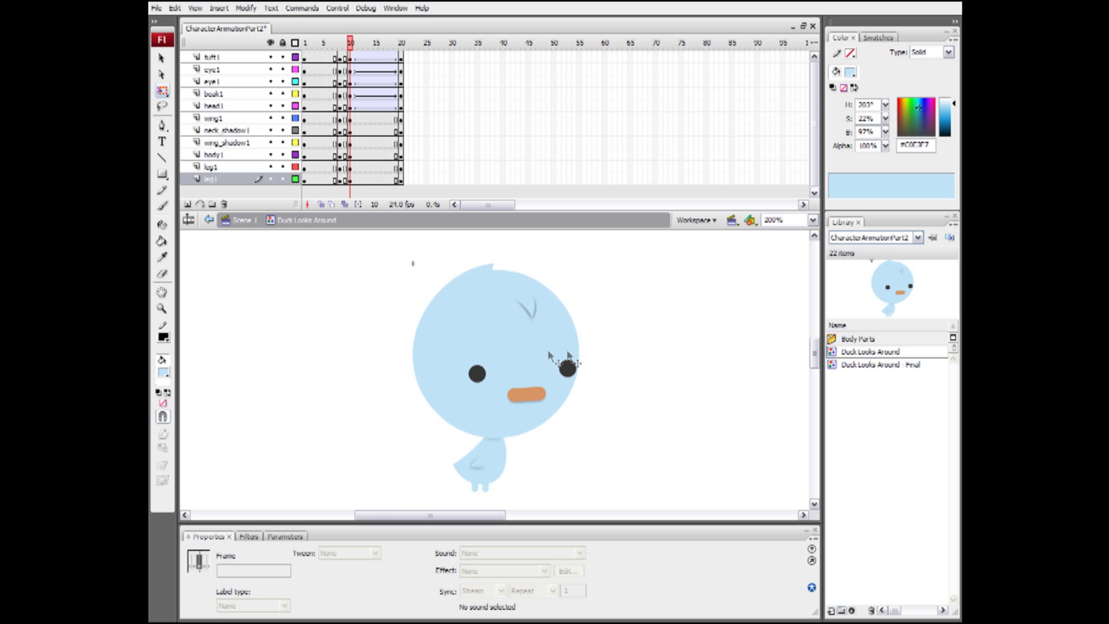
drag(411, 279, 616, 477)
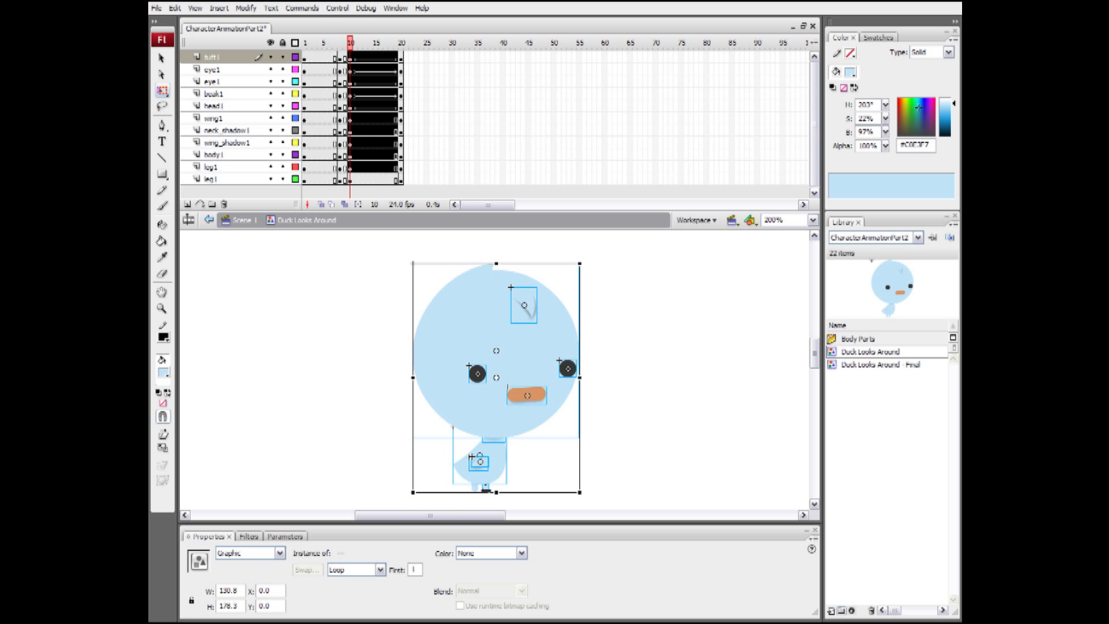
key(v)
shift+click(489, 490)
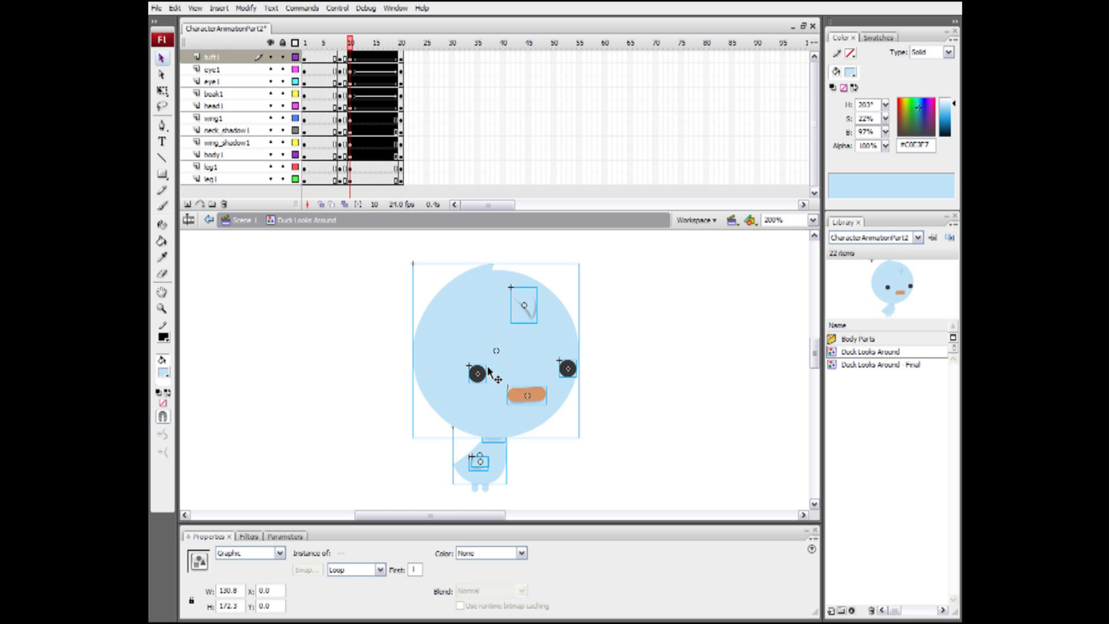
key(q)
drag(497, 382, 485, 484)
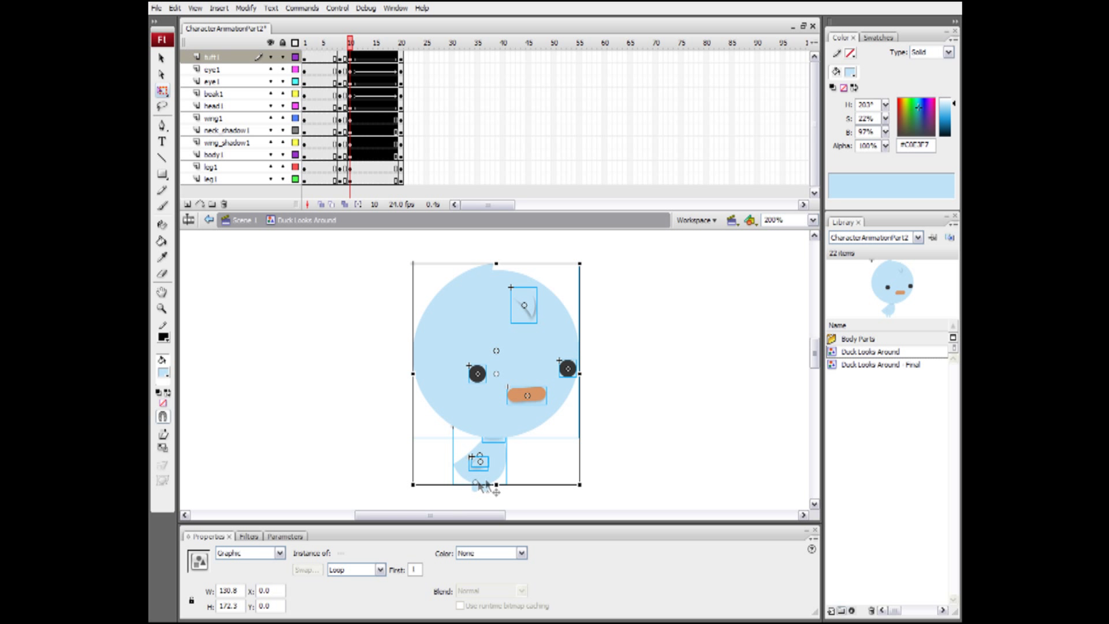
drag(587, 257, 602, 261)
click(640, 366)
Insert keyframes at frame 23 on all layers.
click(340, 56)
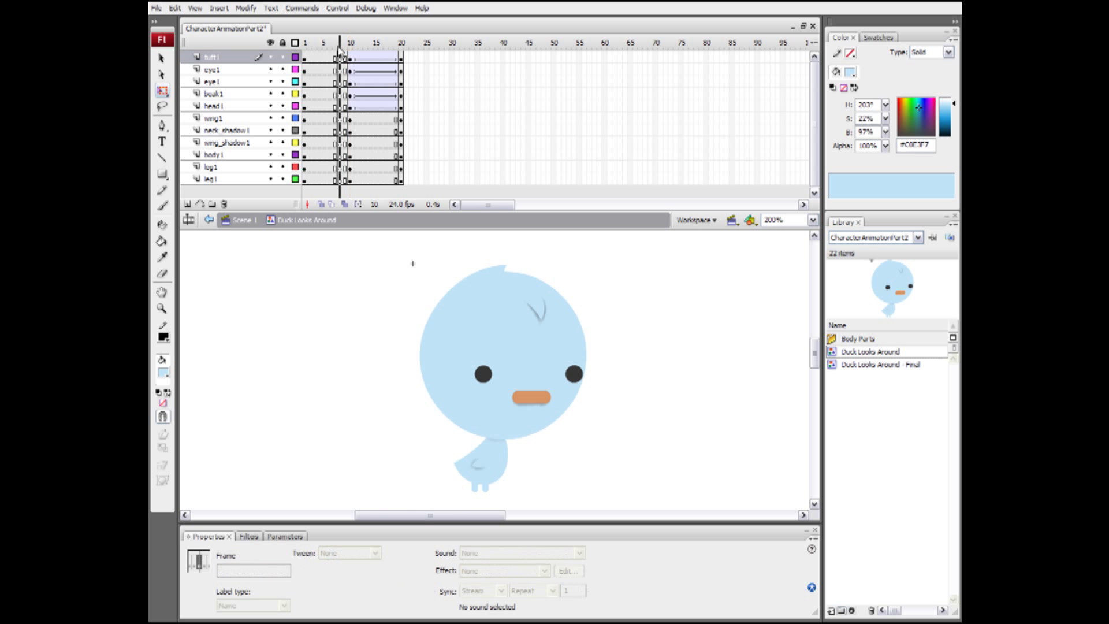
drag(340, 56, 418, 209)
key(F6)
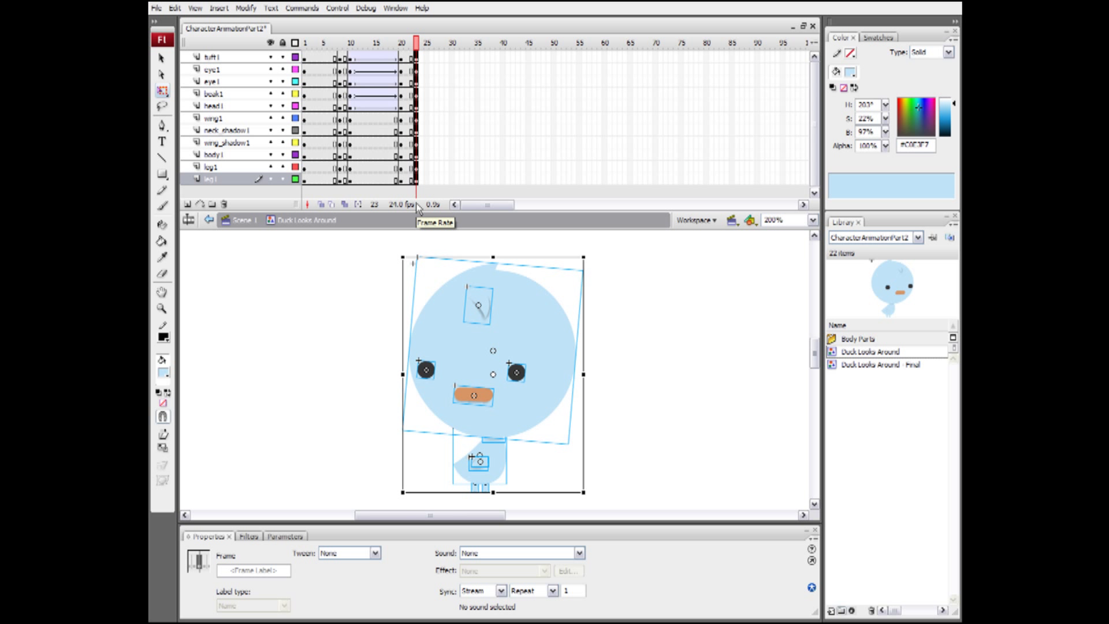
drag(402, 45, 416, 184)
At frame 20, tilt all parts except the legs slightly counterclockwise around the feet, and scrub through the animation.
click(403, 45)
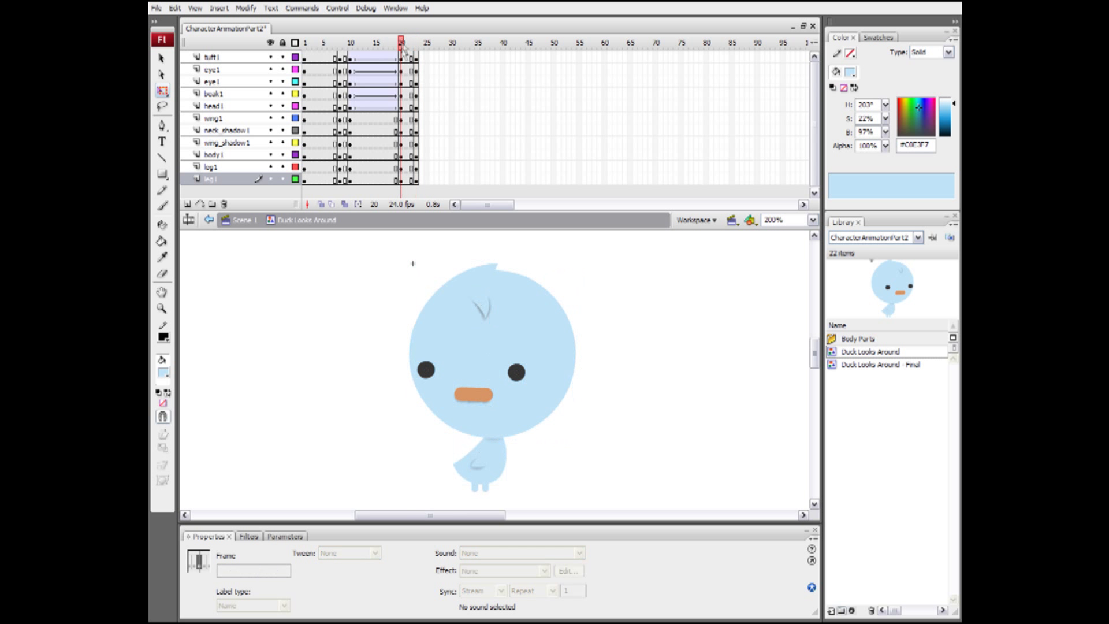
drag(403, 59, 404, 155)
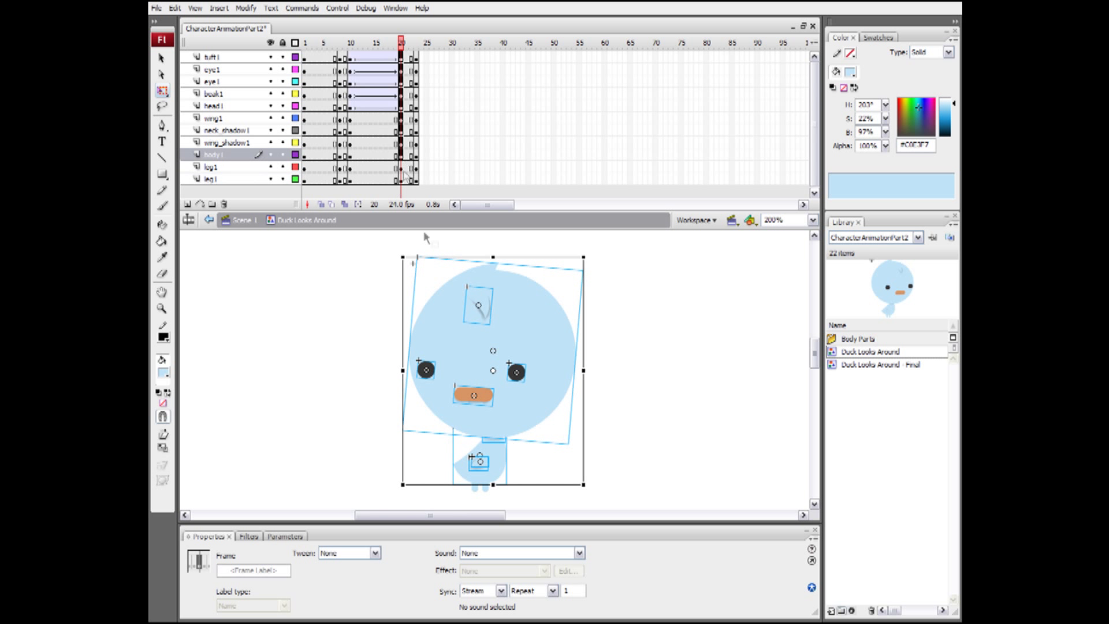
click(486, 489)
drag(587, 248, 581, 243)
click(604, 348)
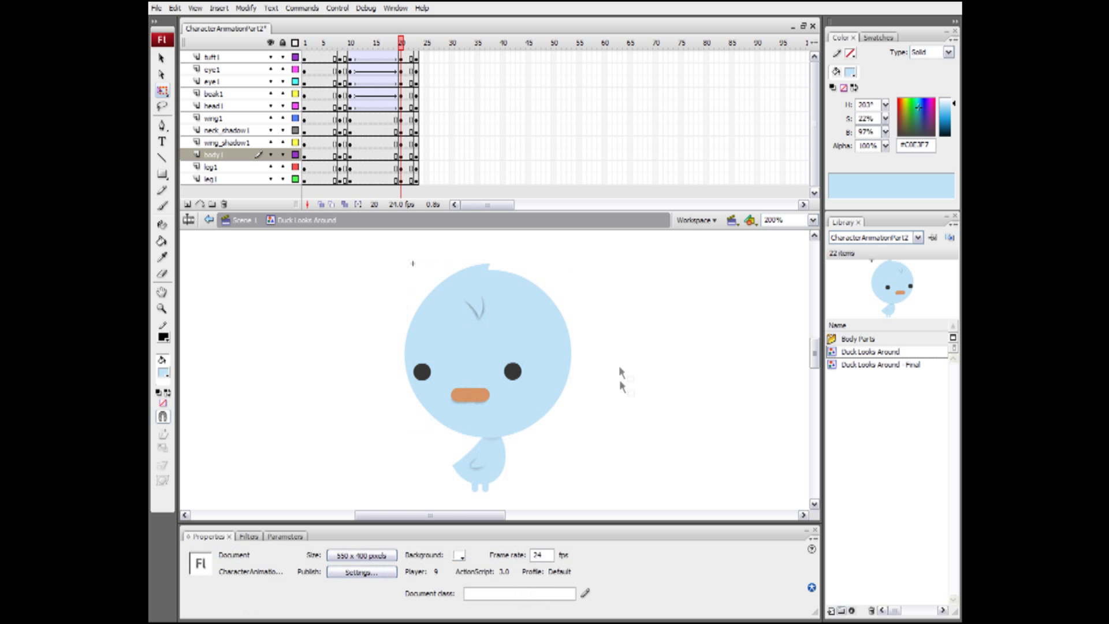
drag(335, 44, 422, 63)
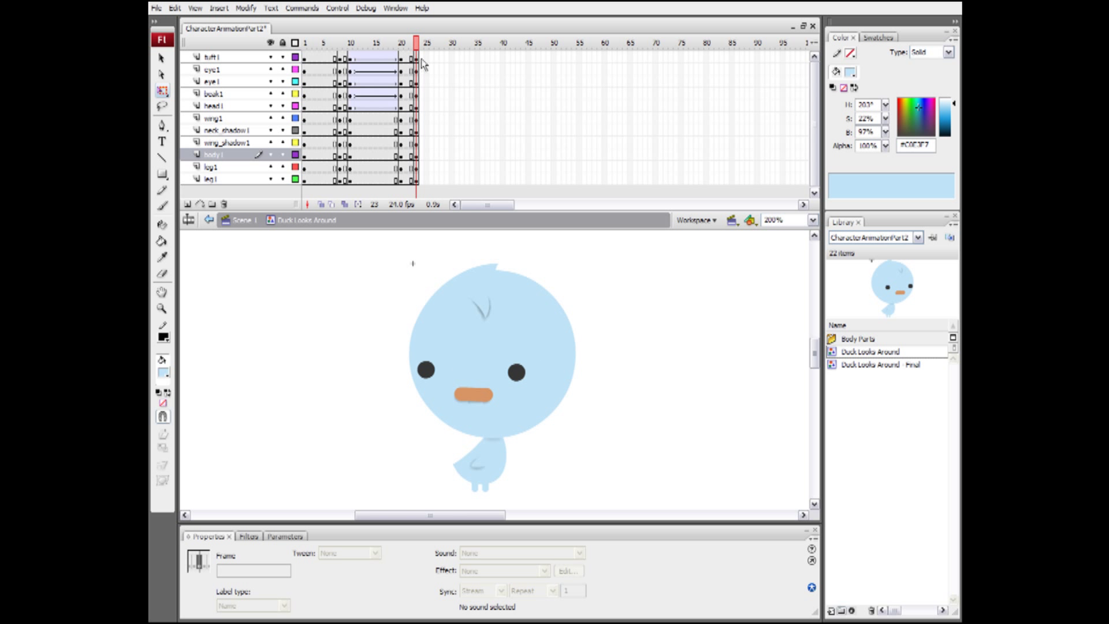
Apply a motion tween from the frame 8 keyframes on all layers except the two leg layers.
click(342, 58)
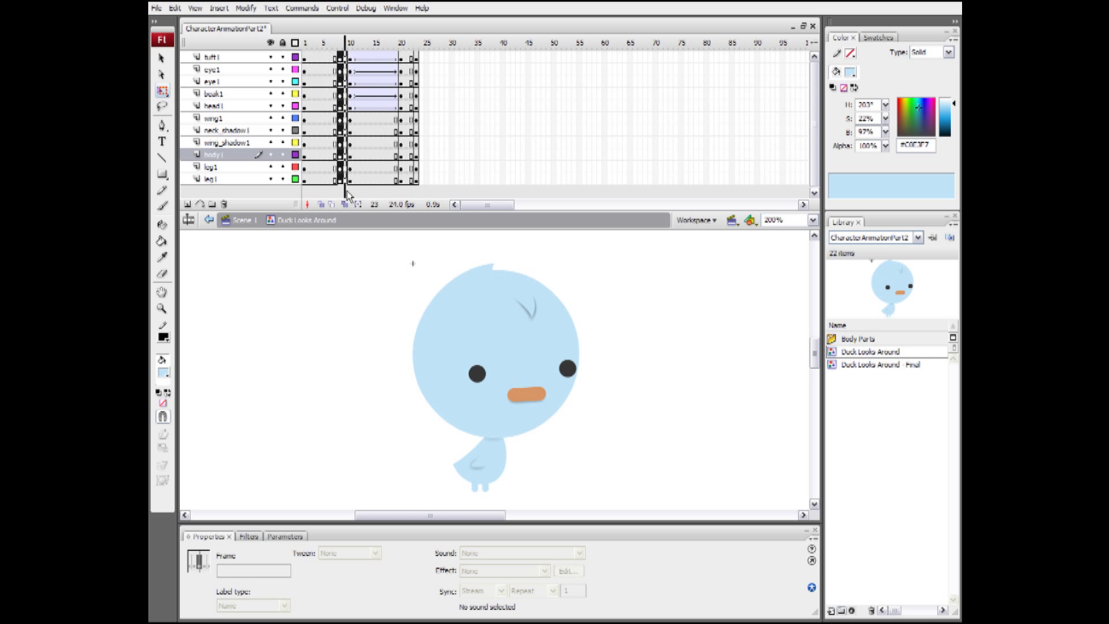
drag(342, 167, 343, 56)
right_click(349, 154)
click(356, 163)
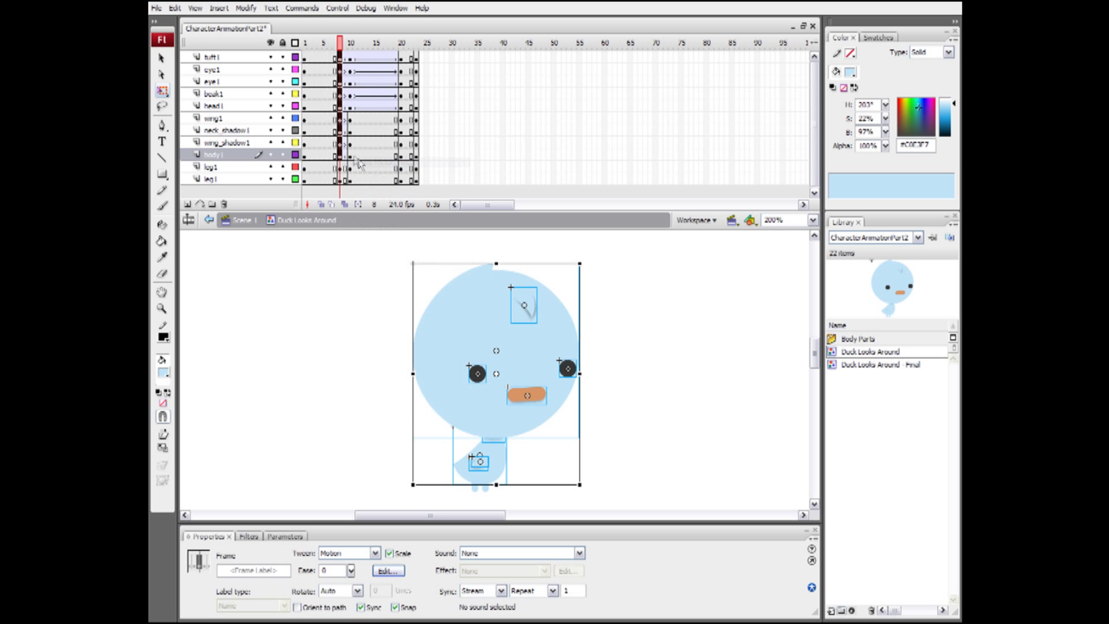
Add the missing motion tweens between frames 10 and 23 on all layers except the legs, and scrub through them.
drag(350, 155, 402, 155)
right_click(355, 64)
click(357, 68)
right_click(407, 162)
click(439, 158)
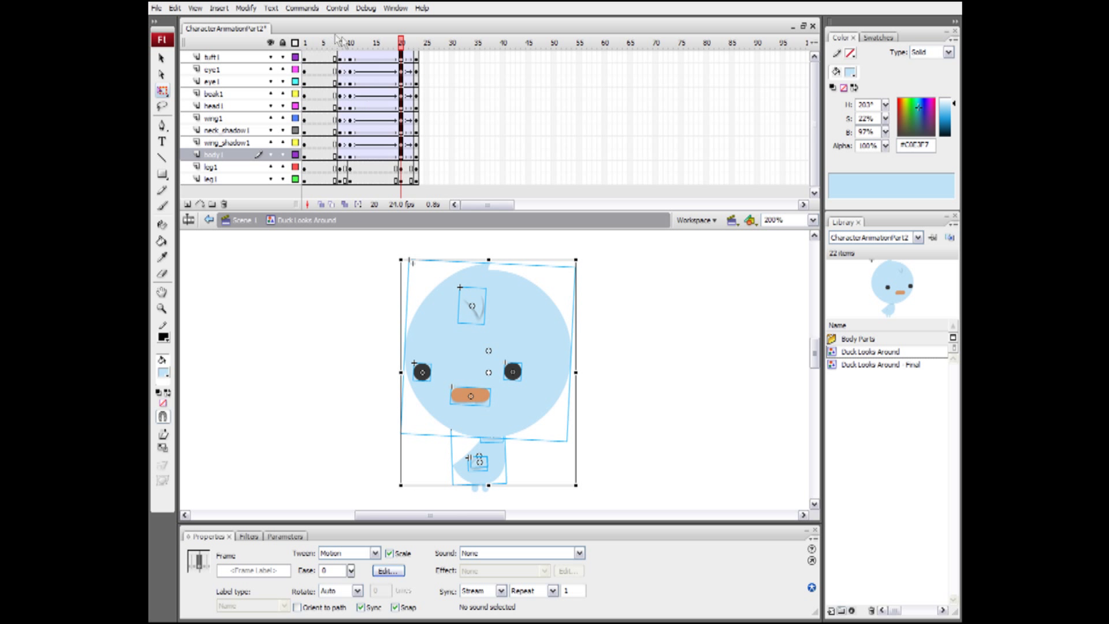
drag(345, 44, 417, 57)
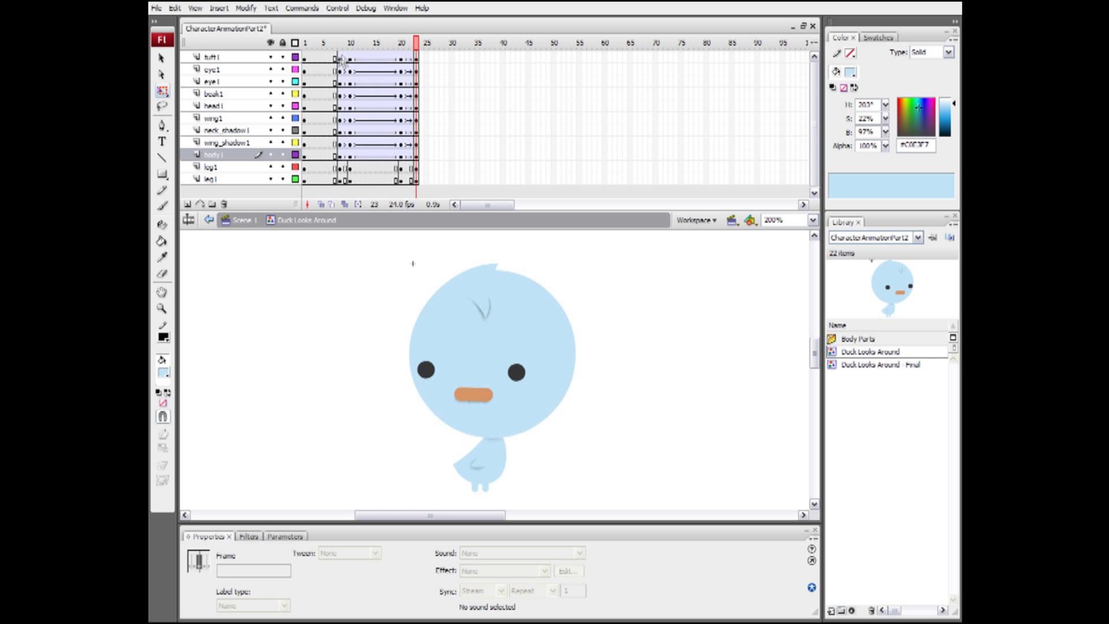
Give the frame 8 tweens on all layers except the legs a custom ease-out curve that starts steep and ends flat.
drag(341, 58, 341, 155)
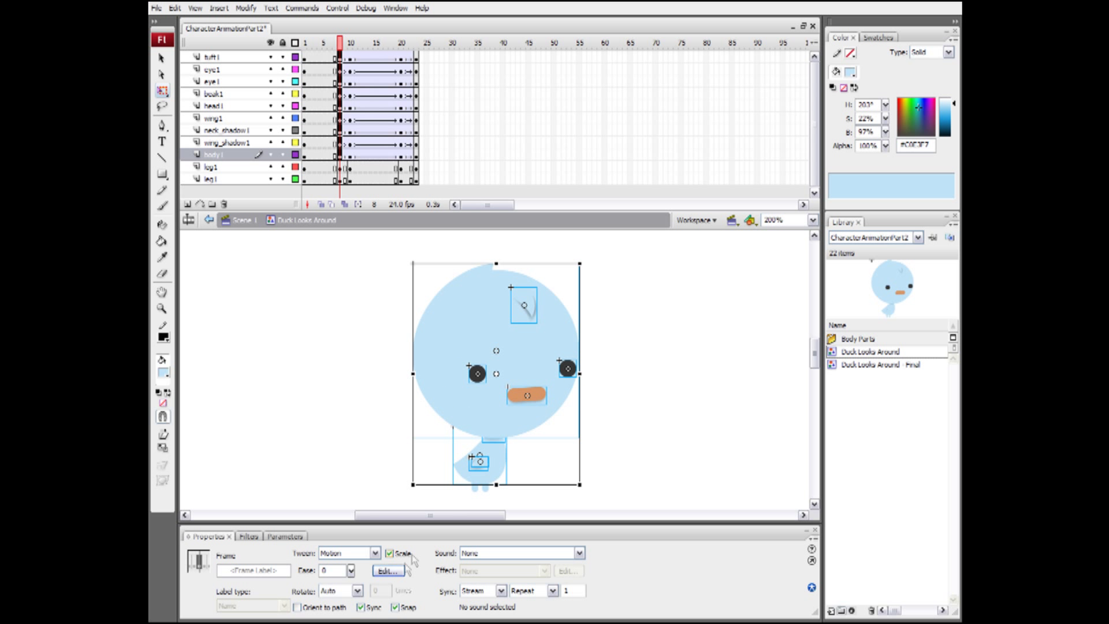
click(388, 571)
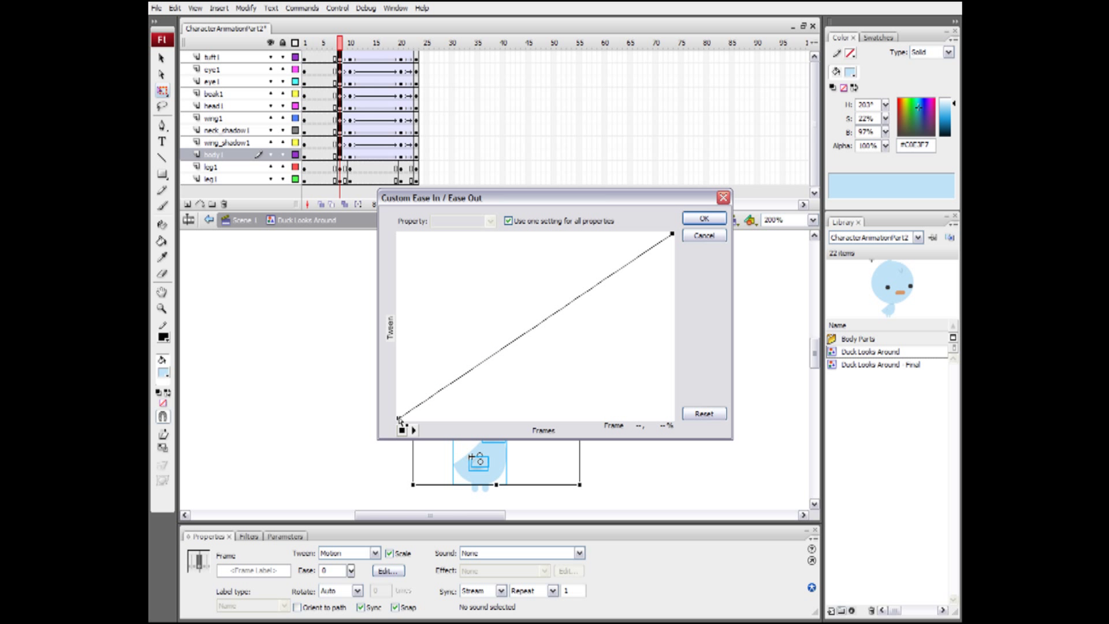
drag(490, 360, 471, 286)
click(673, 234)
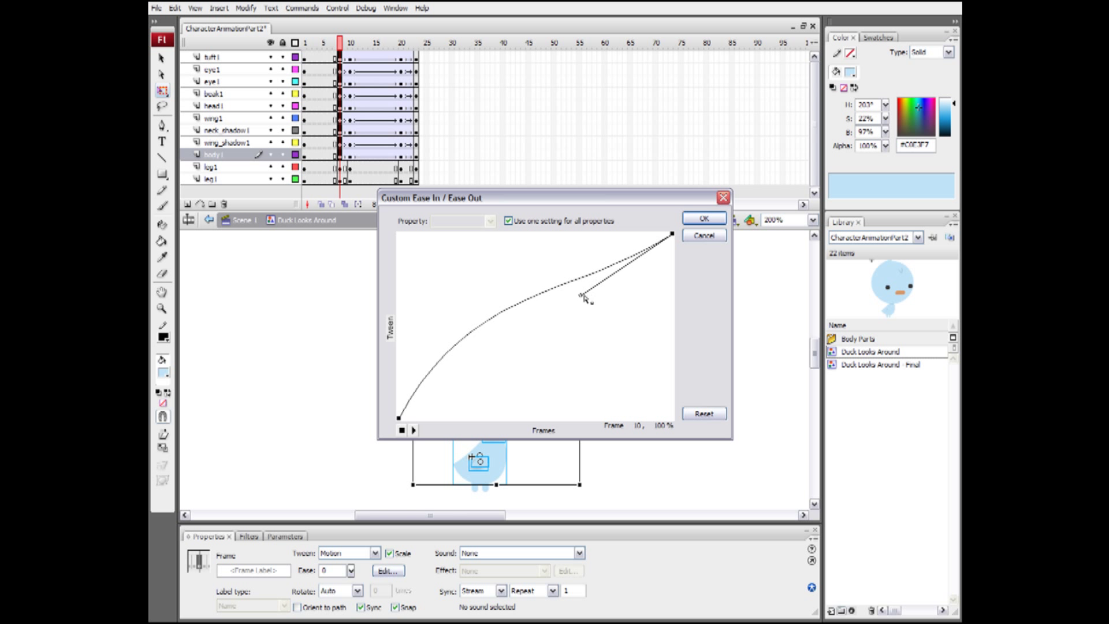
drag(581, 296, 565, 231)
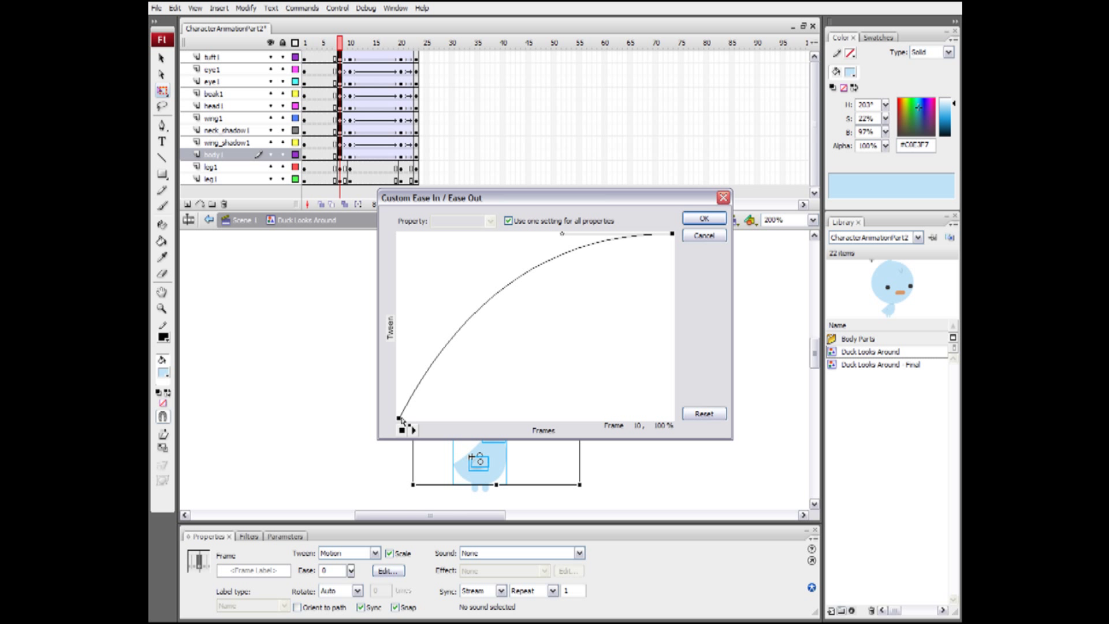
click(704, 219)
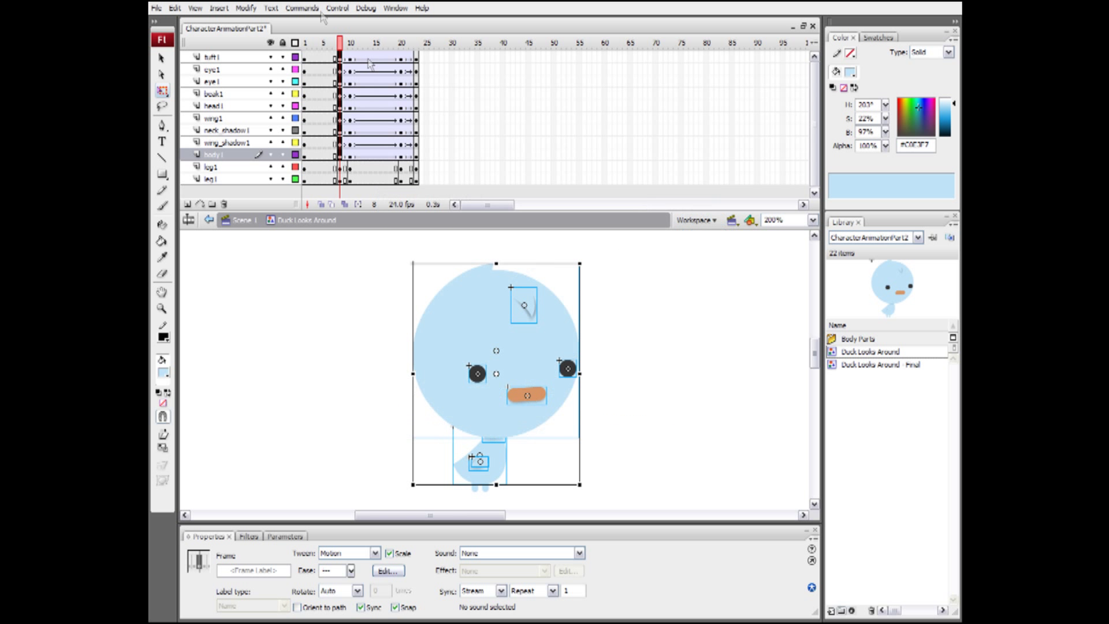
Give the frame 20 tweens on all layers except the legs a custom ease-out curve, steep at first and flattening at the end.
drag(340, 47, 402, 179)
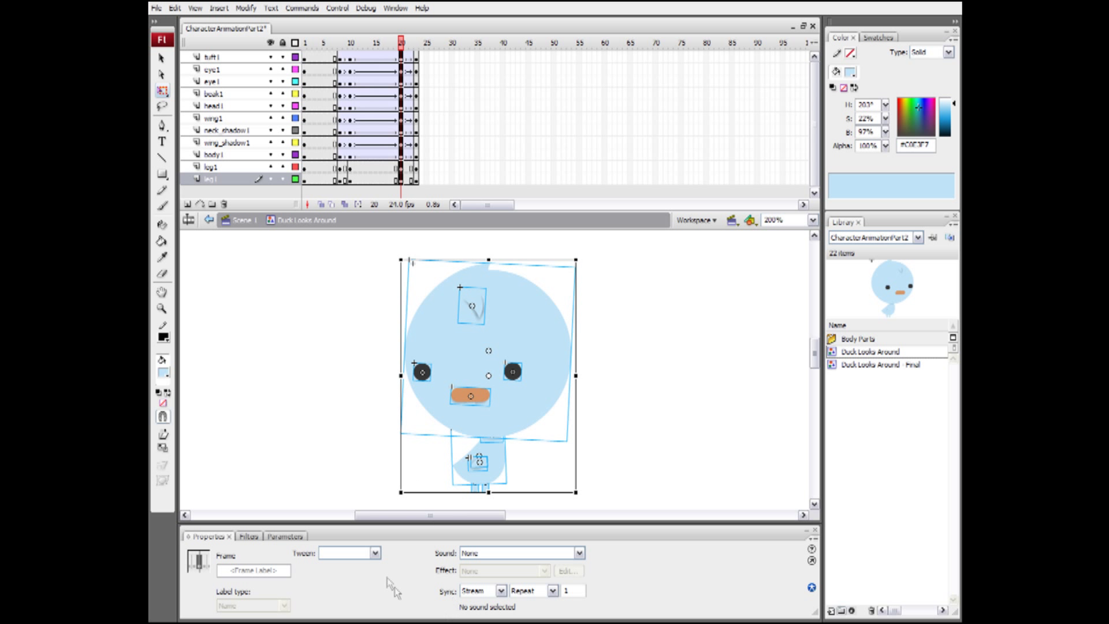
click(416, 156)
drag(401, 57, 401, 179)
click(398, 570)
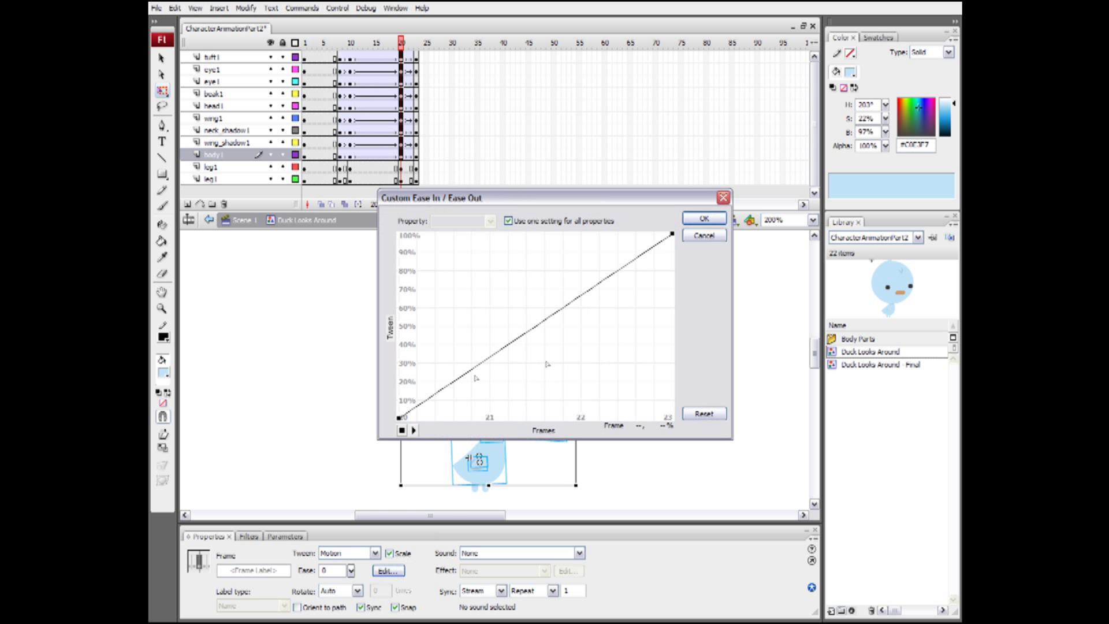
click(399, 417)
drag(496, 353, 486, 272)
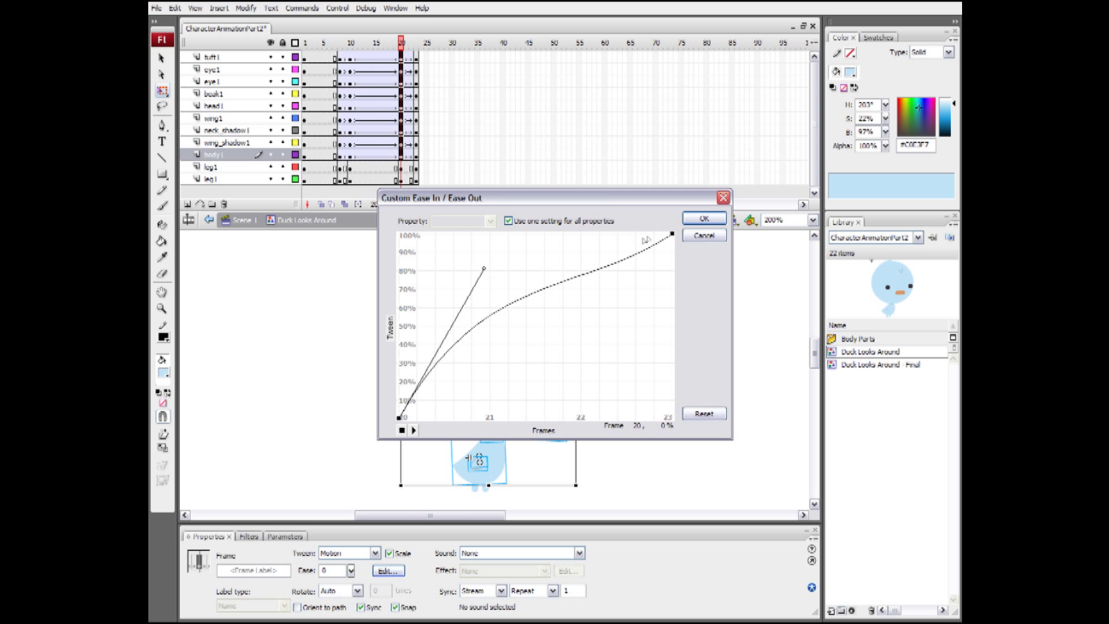
click(671, 234)
drag(585, 295, 580, 242)
click(703, 218)
Move the frame 23 keyframes on all layers to frame 22 and play the animation.
drag(417, 57, 414, 183)
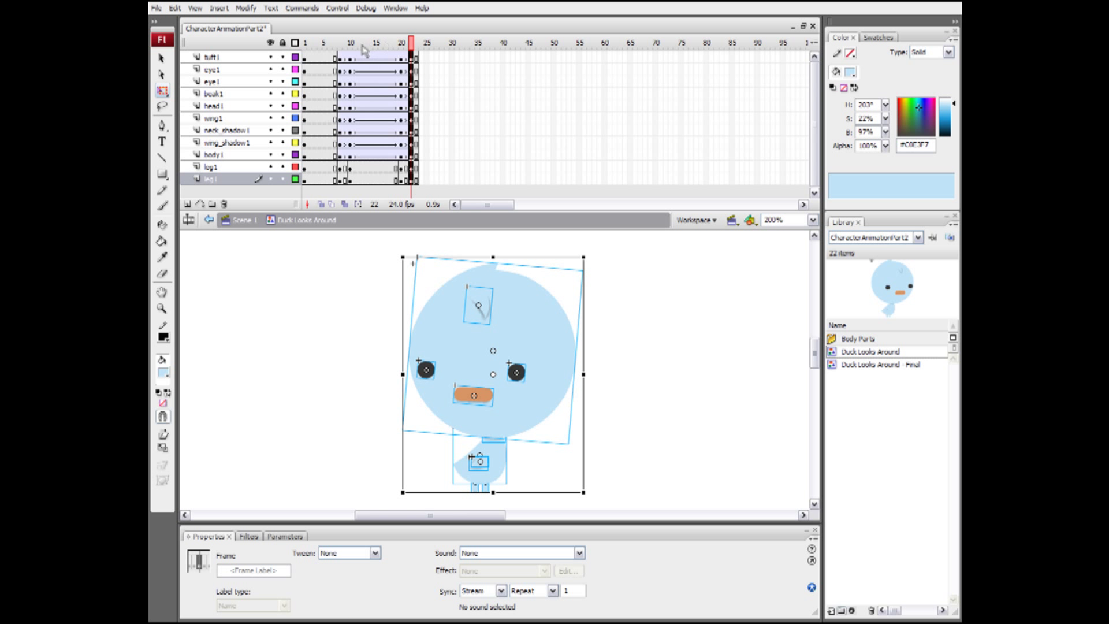
click(335, 44)
drag(341, 52, 416, 178)
click(315, 44)
key(Return)
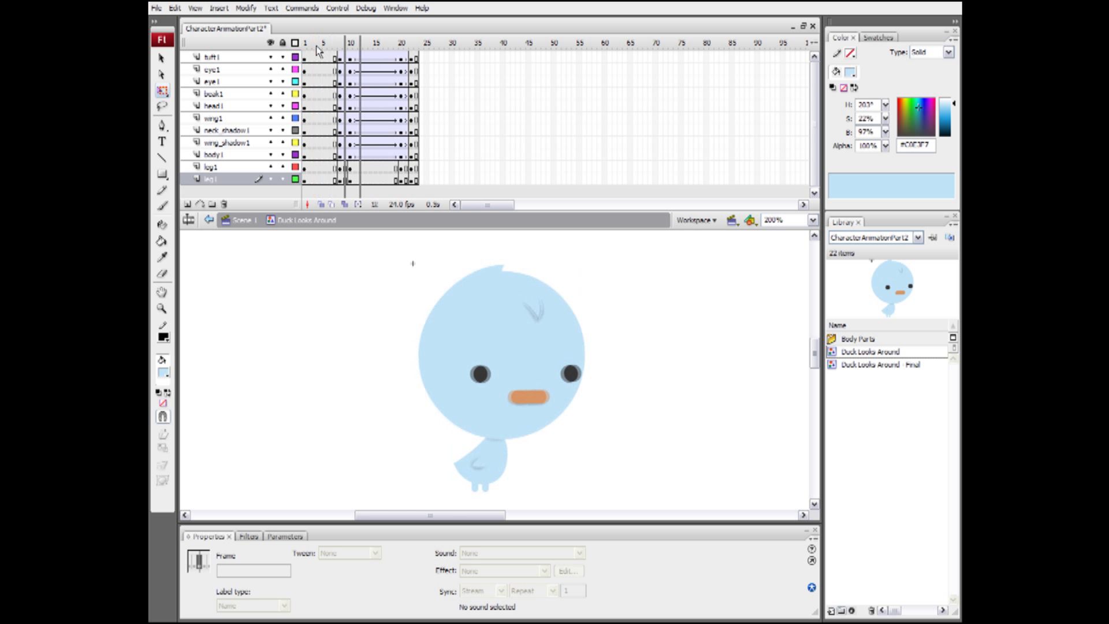
Shift the last two sets of keyframes on all layers two frames earlier, to frames 18 and 20, and play the animation.
drag(403, 60, 402, 180)
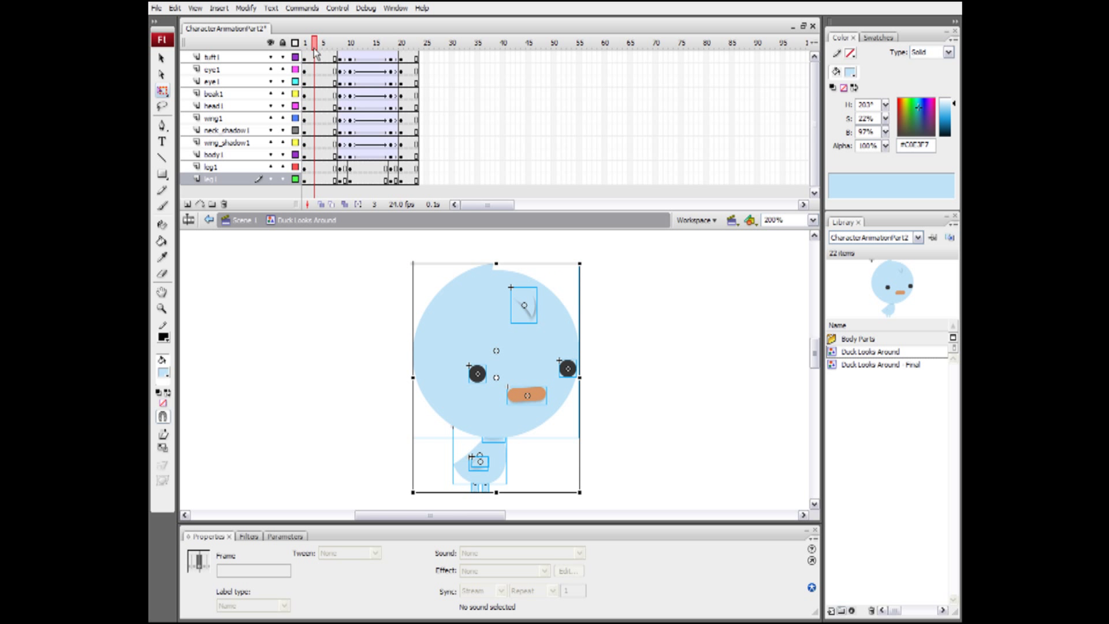
key(Return)
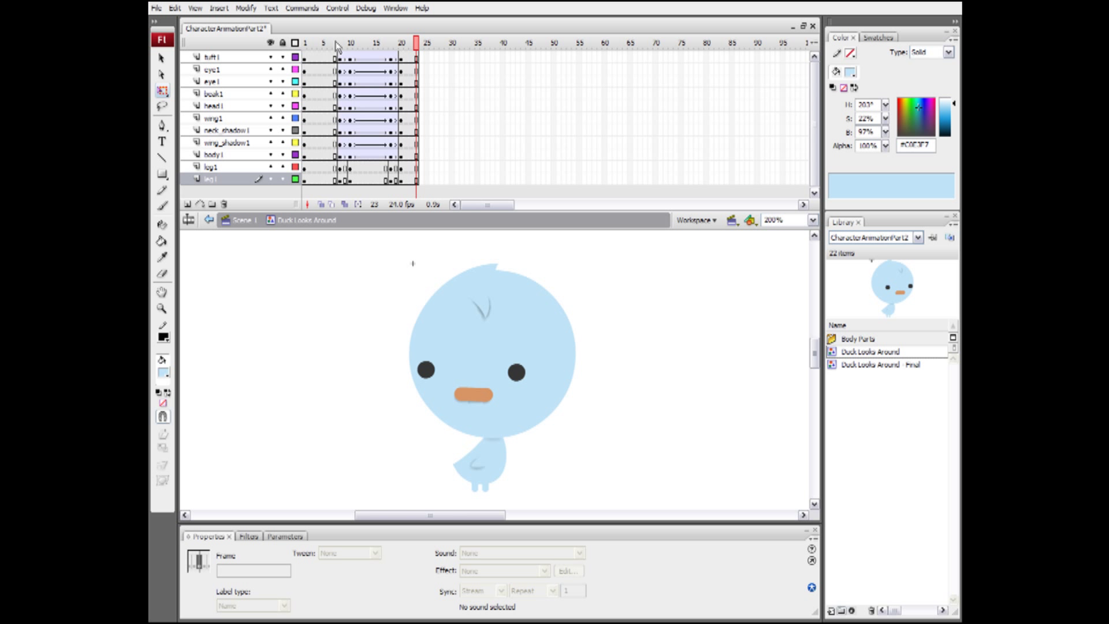
click(331, 44)
Shift the wing, shadow, body and leg keyframes one frame later so they trail the head, and scrub through the result.
mouse_move(330, 44)
mouse_down()
mouse_move(384, 55)
mouse_move(341, 55)
mouse_up()
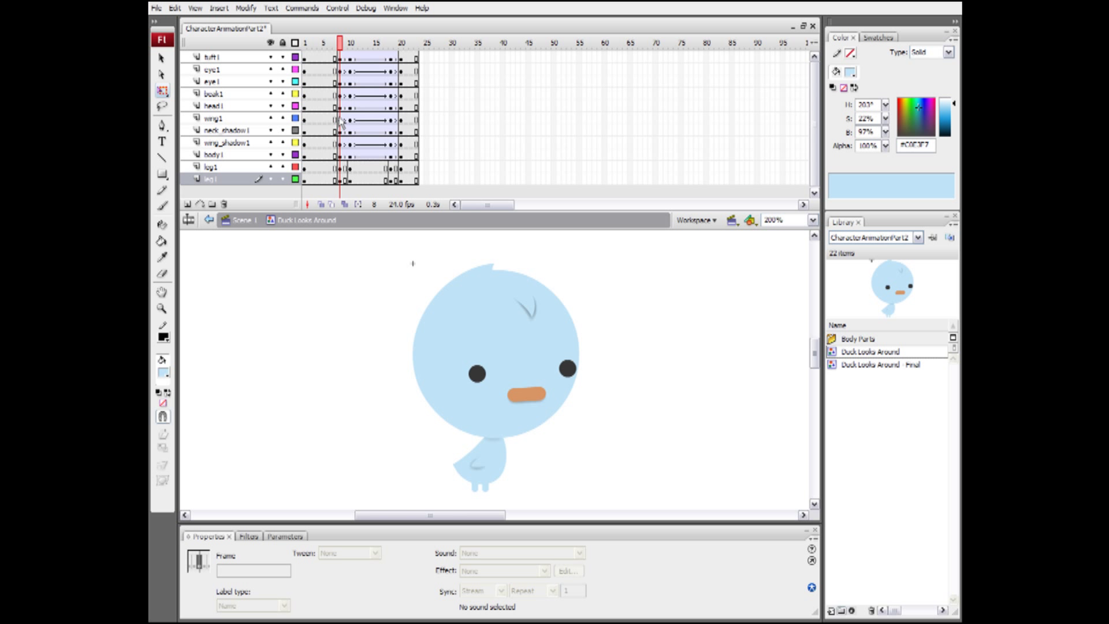
drag(341, 120, 406, 185)
drag(322, 45, 386, 51)
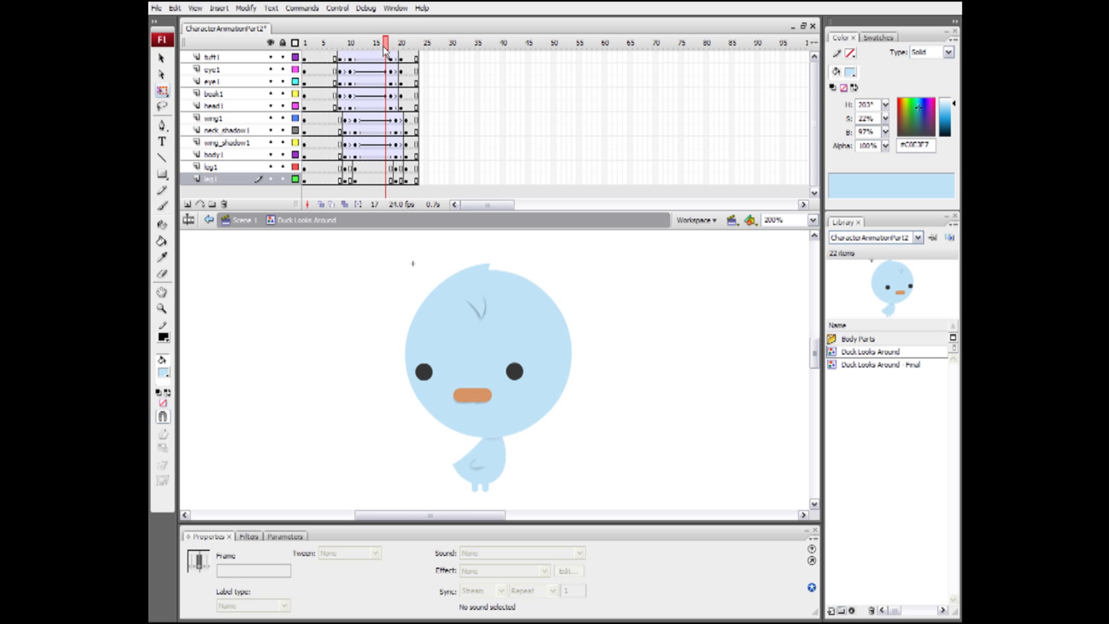
mouse_move(388, 52)
mouse_down()
mouse_move(358, 51)
mouse_move(397, 50)
mouse_move(352, 51)
mouse_move(379, 50)
mouse_up()
At frame 18, nudge the top of the body slightly to the left and preview the motion.
click(377, 119)
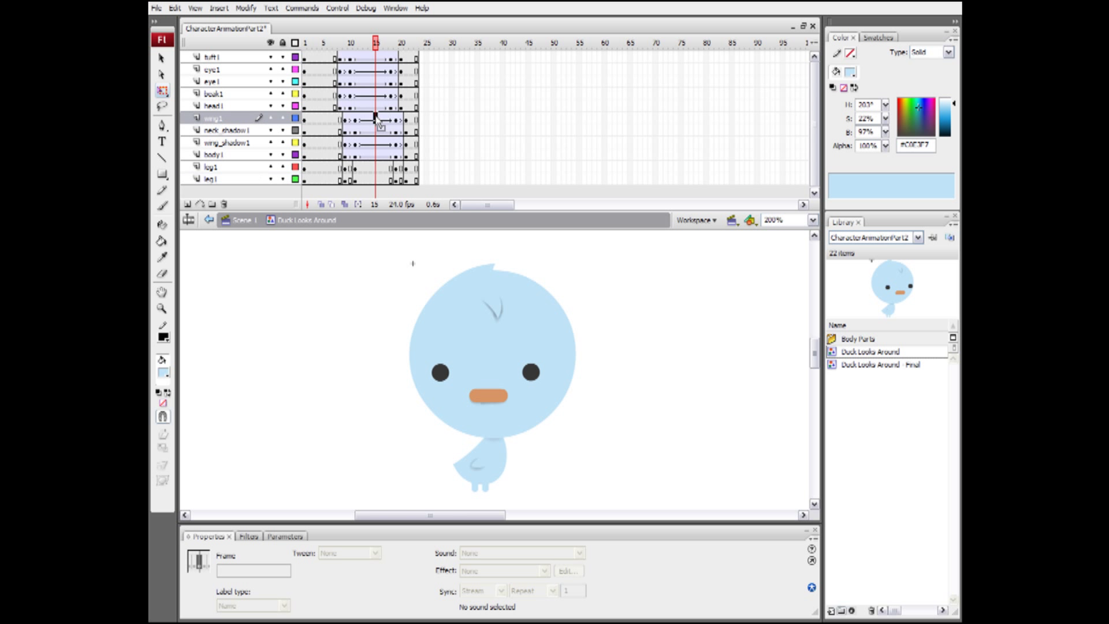
click(372, 154)
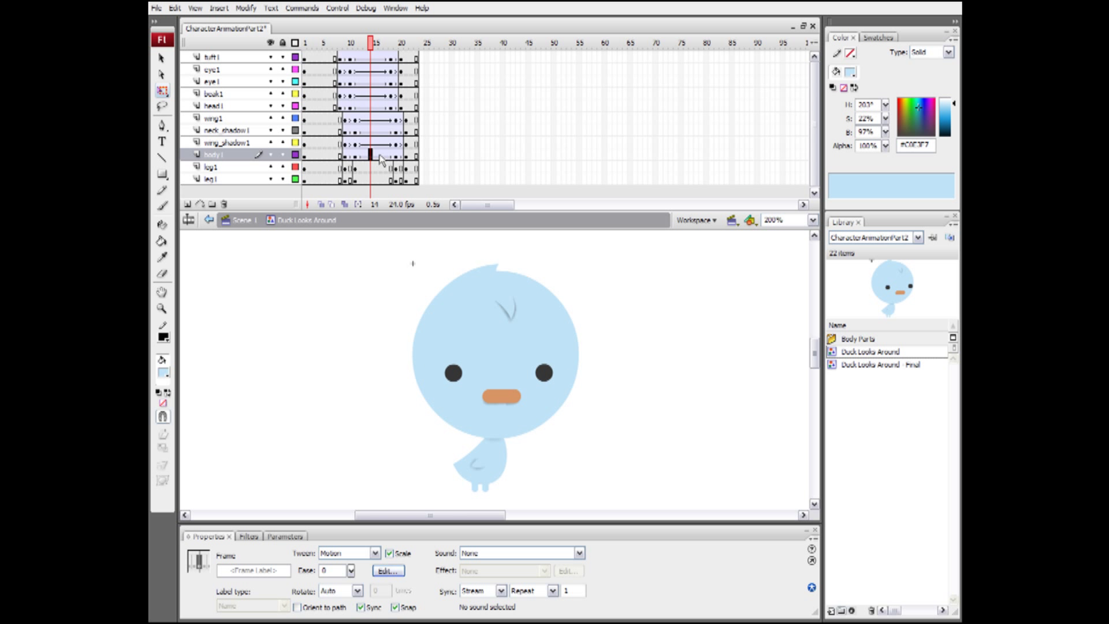
click(391, 155)
click(487, 428)
drag(488, 427, 485, 427)
click(533, 446)
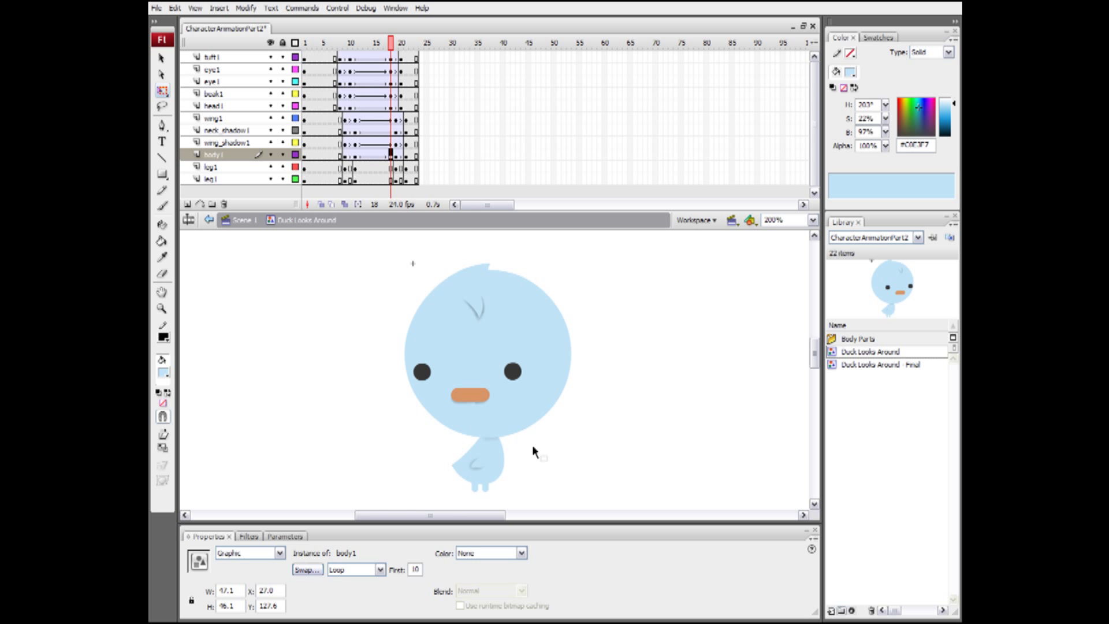
drag(389, 44, 377, 45)
click(377, 43)
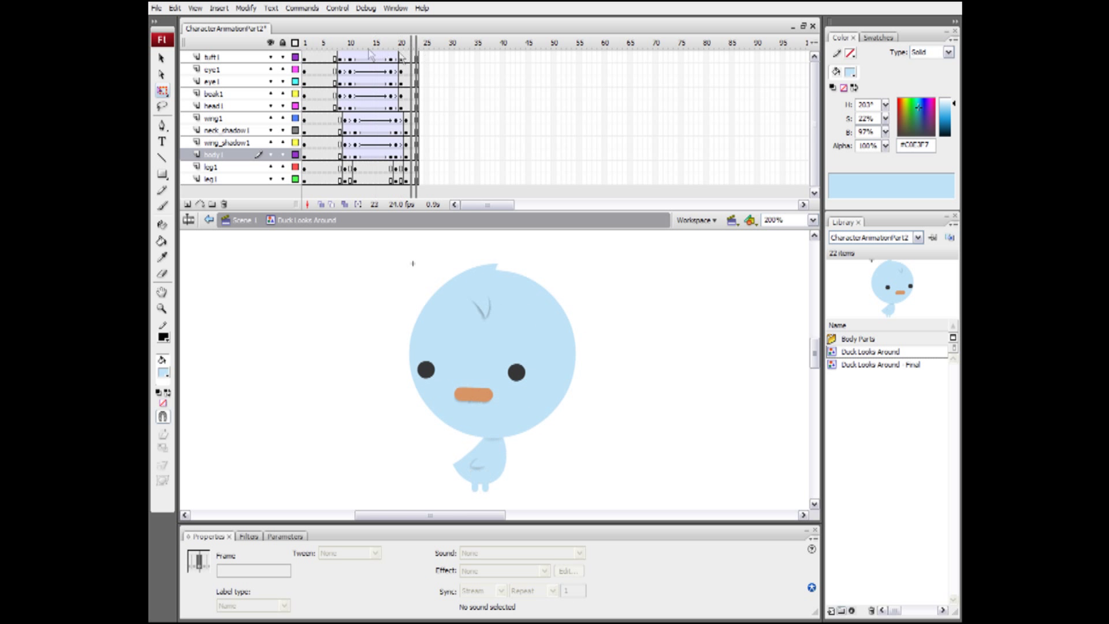
Insert frame 14 keyframes on the tuft, eye, beak and head layers, squash these parts to 131.2 high and lower them to Y 6.8.
drag(368, 50, 375, 108)
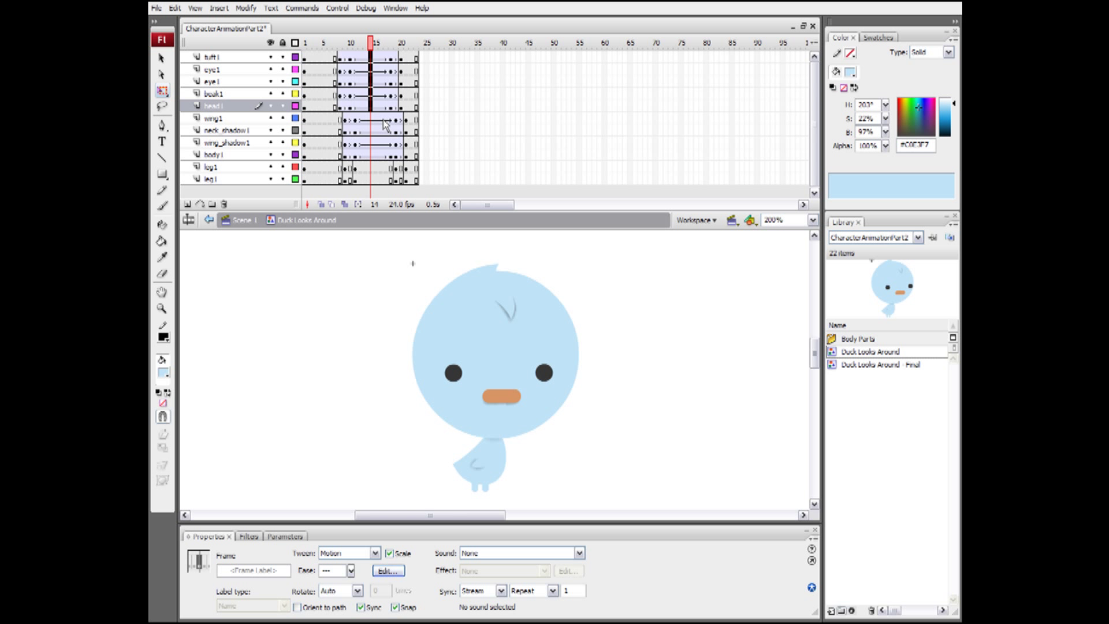
key(F6)
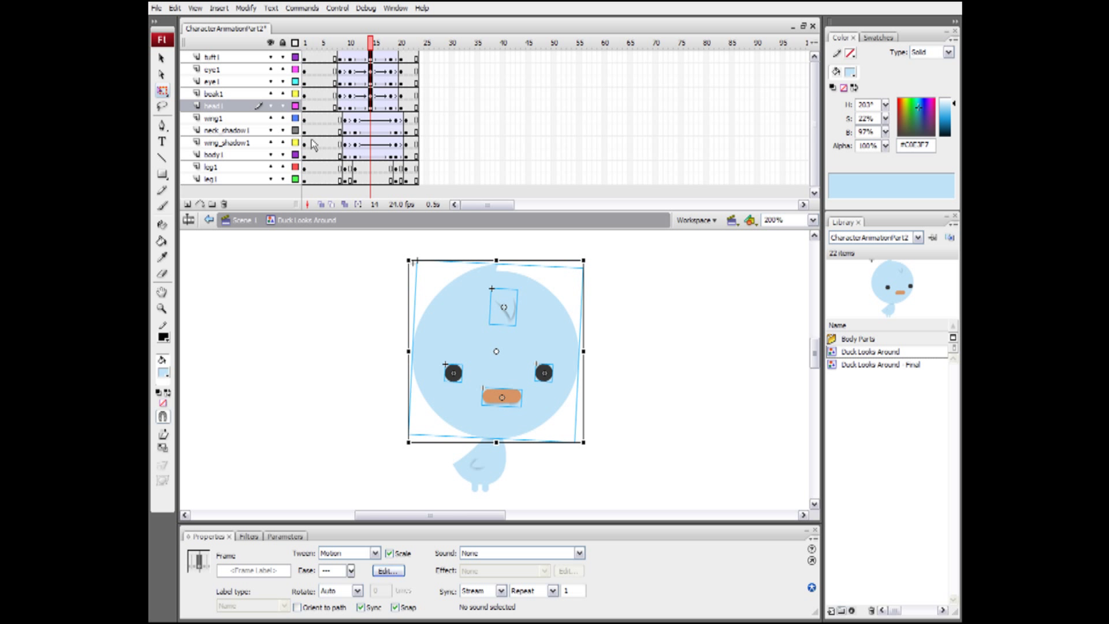
drag(497, 261, 499, 267)
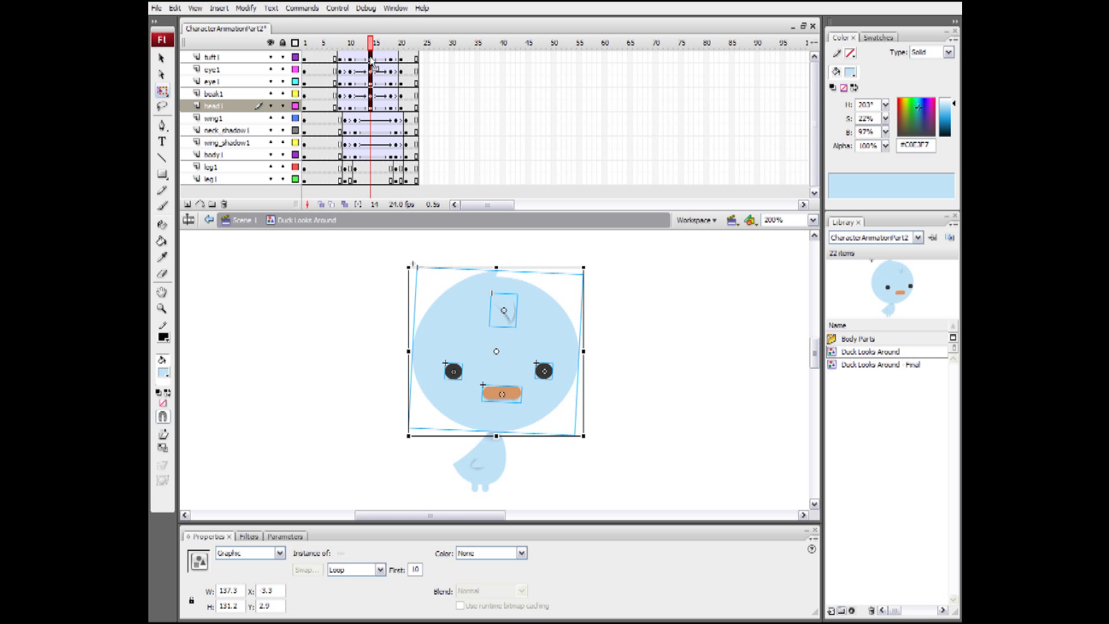
key(Down)
drag(523, 405, 523, 409)
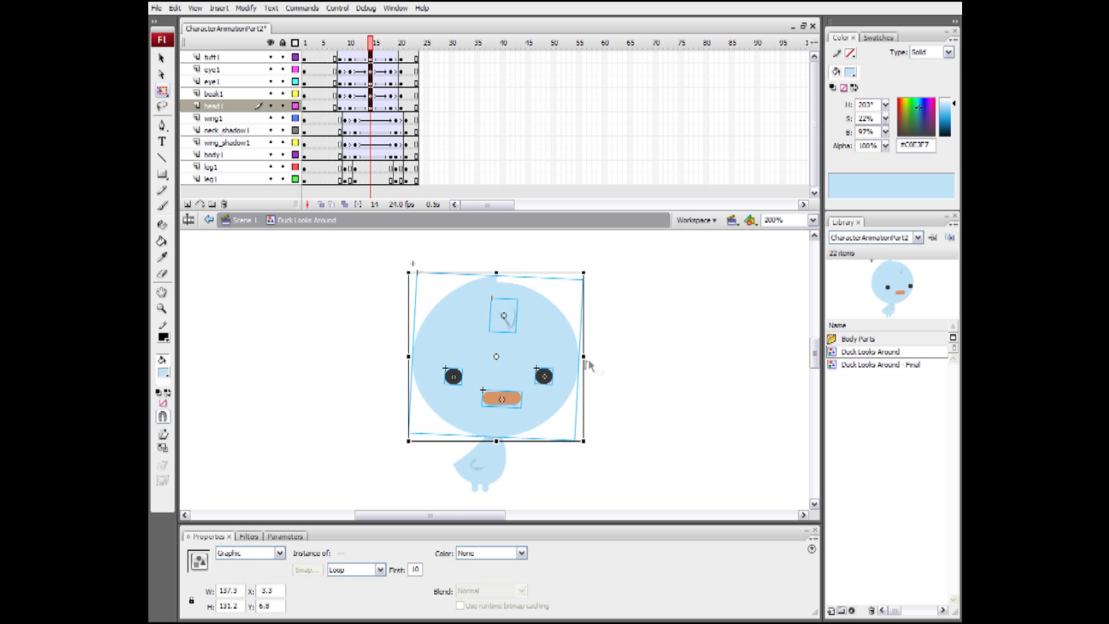
Widen the squashed head parts at frame 14 to about 144.3 and scrub through the head turn.
drag(590, 364, 625, 372)
click(624, 366)
click(355, 63)
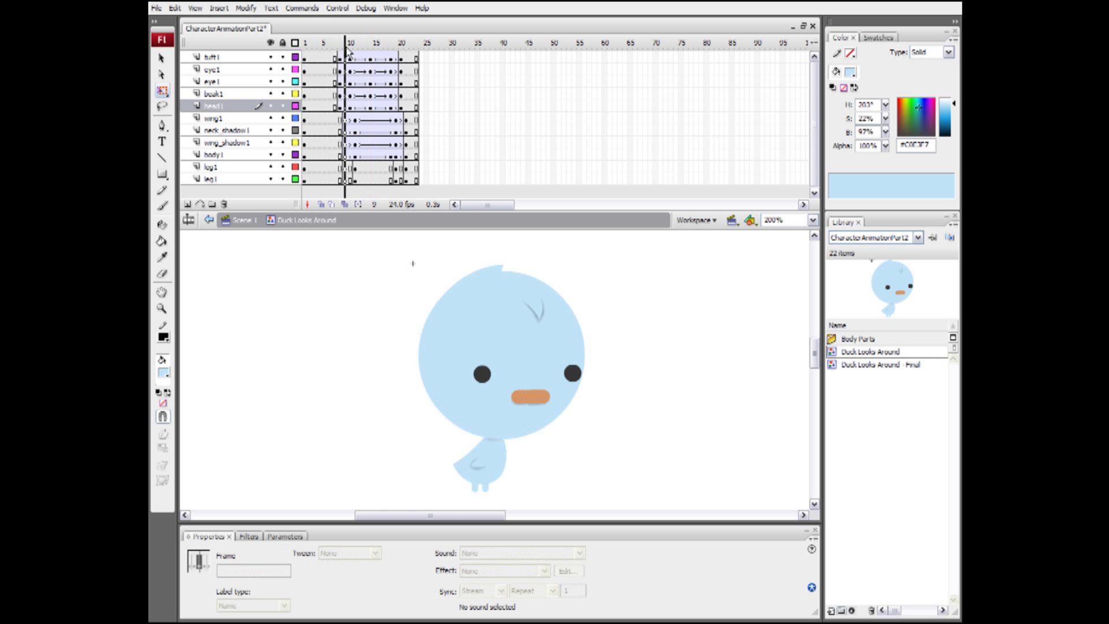
drag(357, 52, 375, 54)
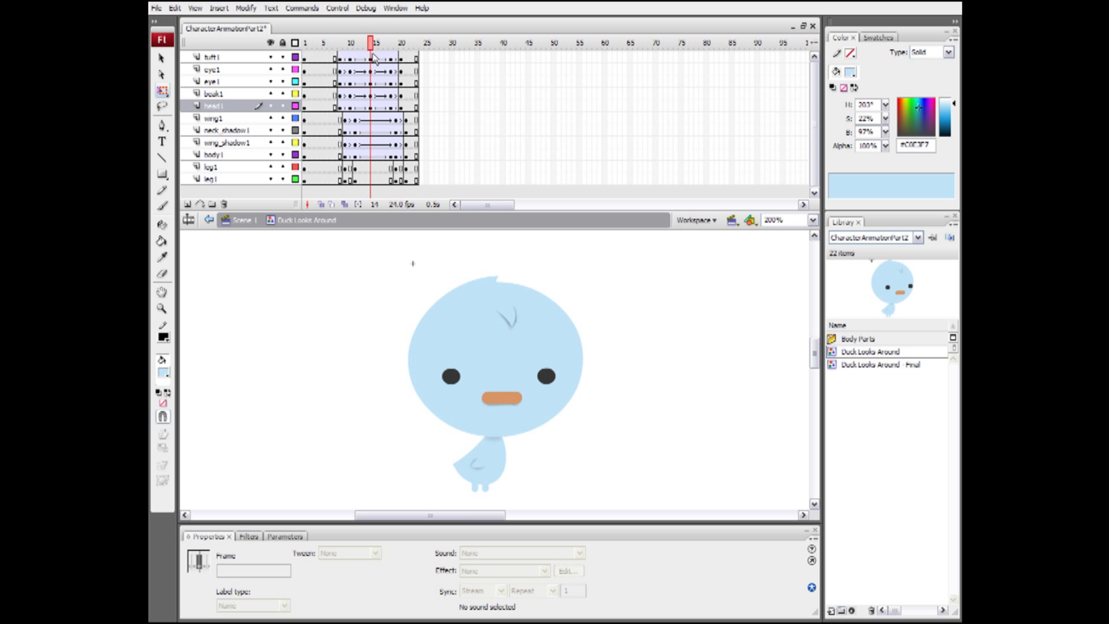
mouse_move(373, 53)
mouse_down()
mouse_move(335, 54)
mouse_move(393, 54)
mouse_up()
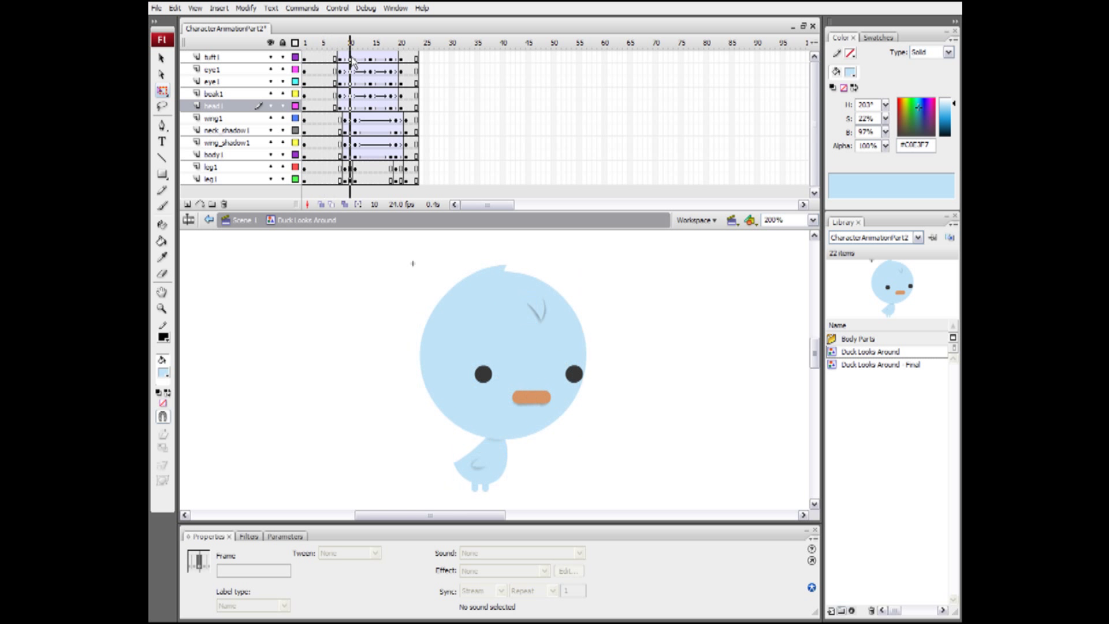
click(374, 65)
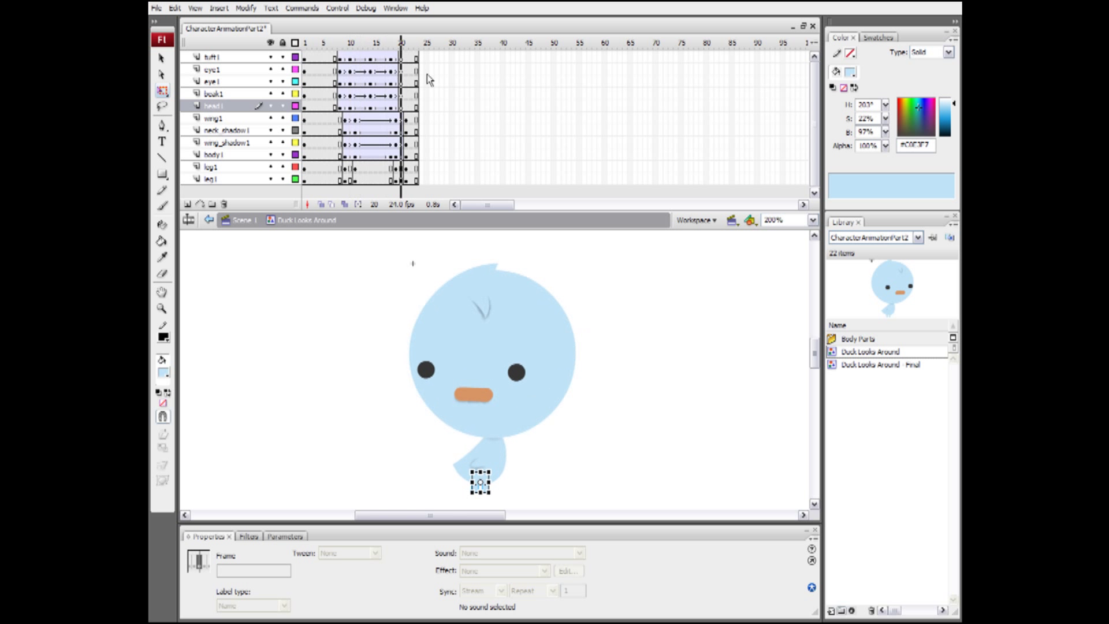
Select all head parts at frame 14, stretch them slightly taller and wider, and play the animation.
click(316, 60)
drag(316, 60, 373, 78)
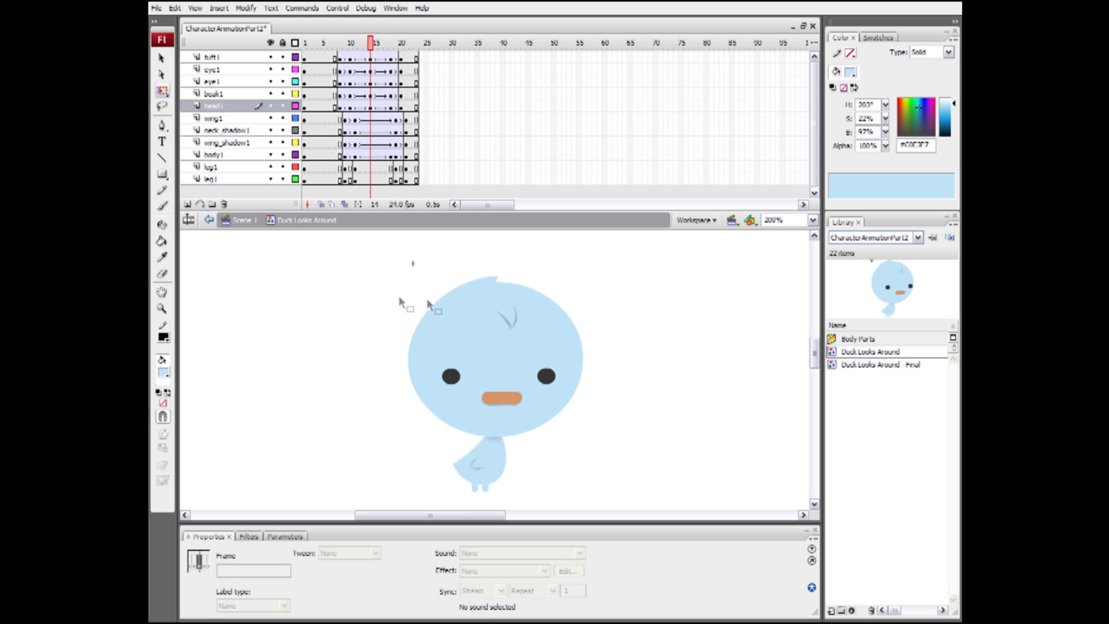
drag(383, 272, 586, 422)
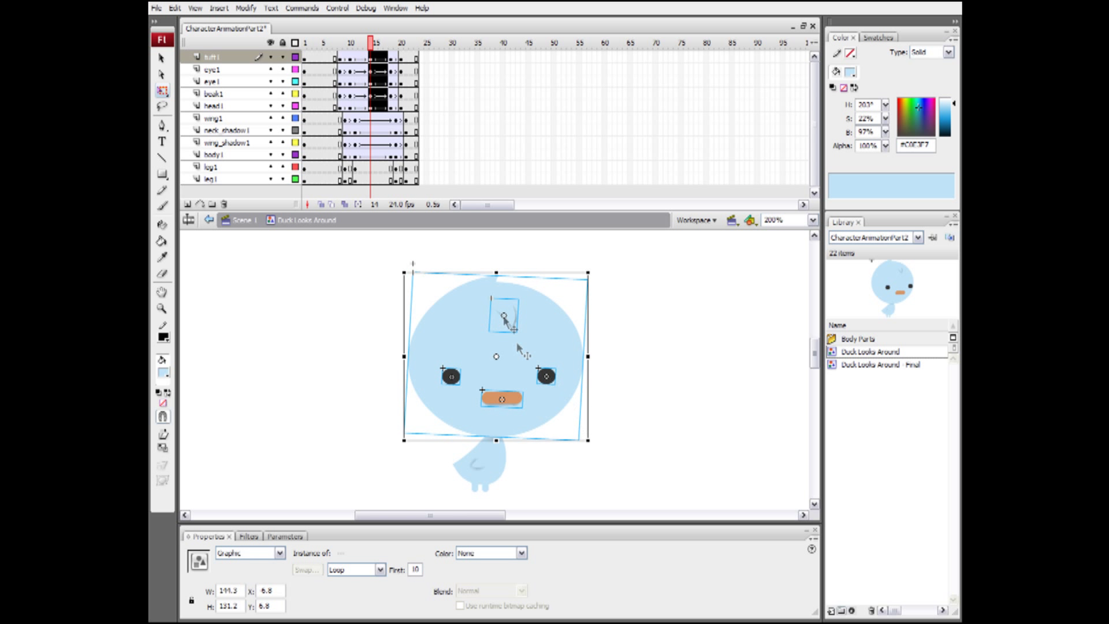
drag(496, 272, 496, 267)
drag(587, 352, 593, 352)
click(508, 245)
click(342, 43)
key(Return)
Review the complete head turn from start to end, finishing on the body keyframe at frame 21.
drag(344, 46, 319, 100)
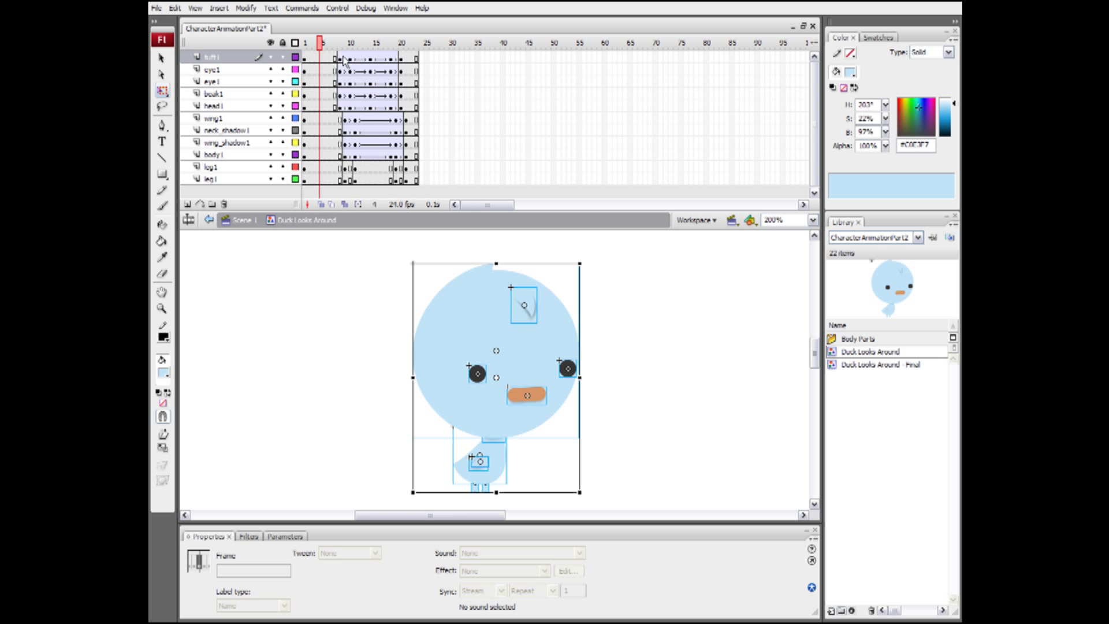
drag(318, 45, 417, 63)
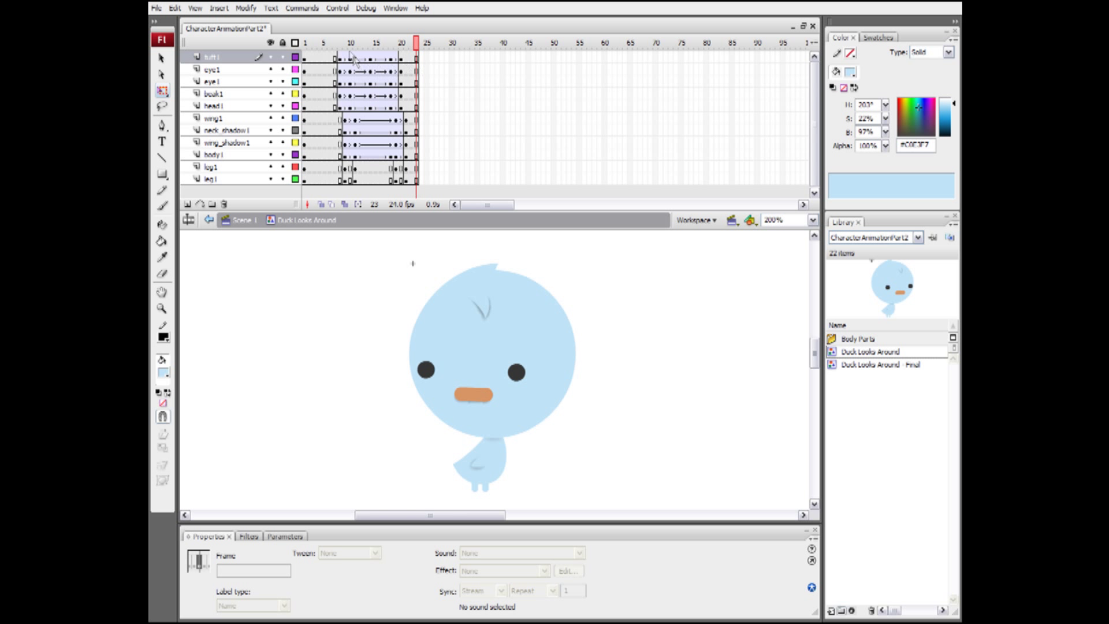
drag(339, 53, 406, 155)
click(406, 155)
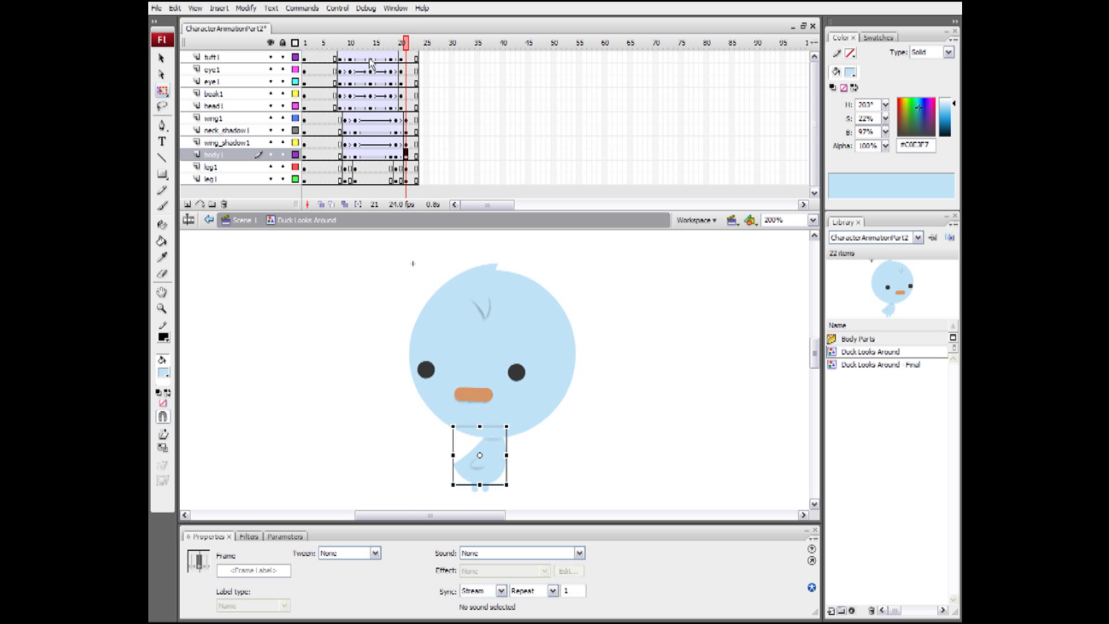
Move the head-squash keyframes to frame 13 and shift the closing keyframes of the head, body and leg layers one frame earlier.
click(370, 106)
click(364, 107)
drag(386, 106, 391, 166)
Play the retimed head turn and scrub repeatedly through it to examine the squash, the delayed body and the final settle at frame 20.
click(318, 44)
key(Return)
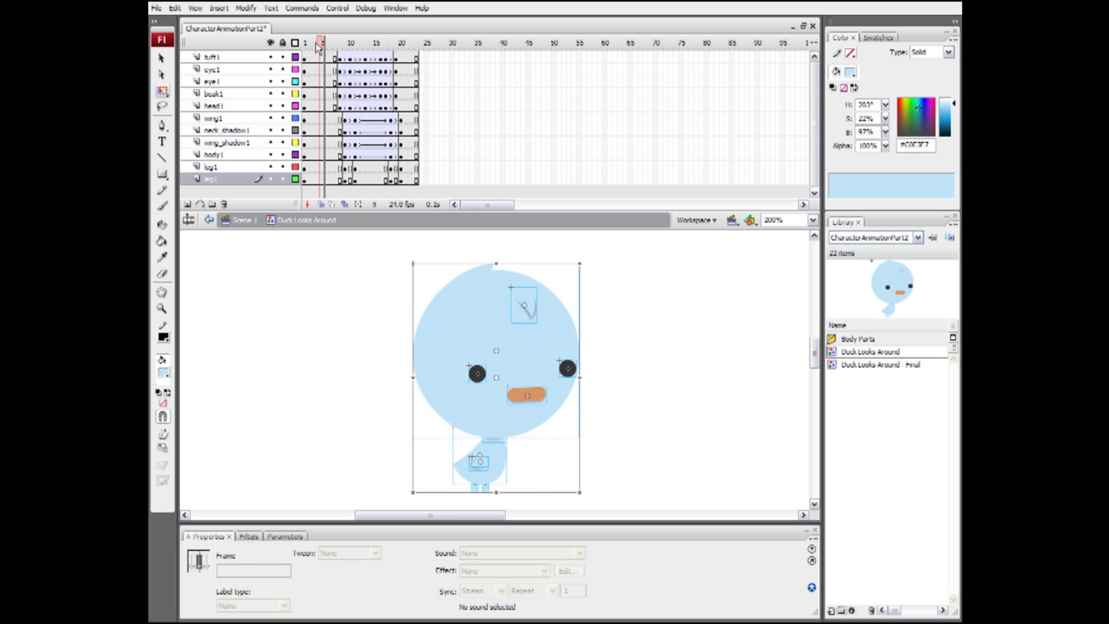
click(324, 44)
key(Return)
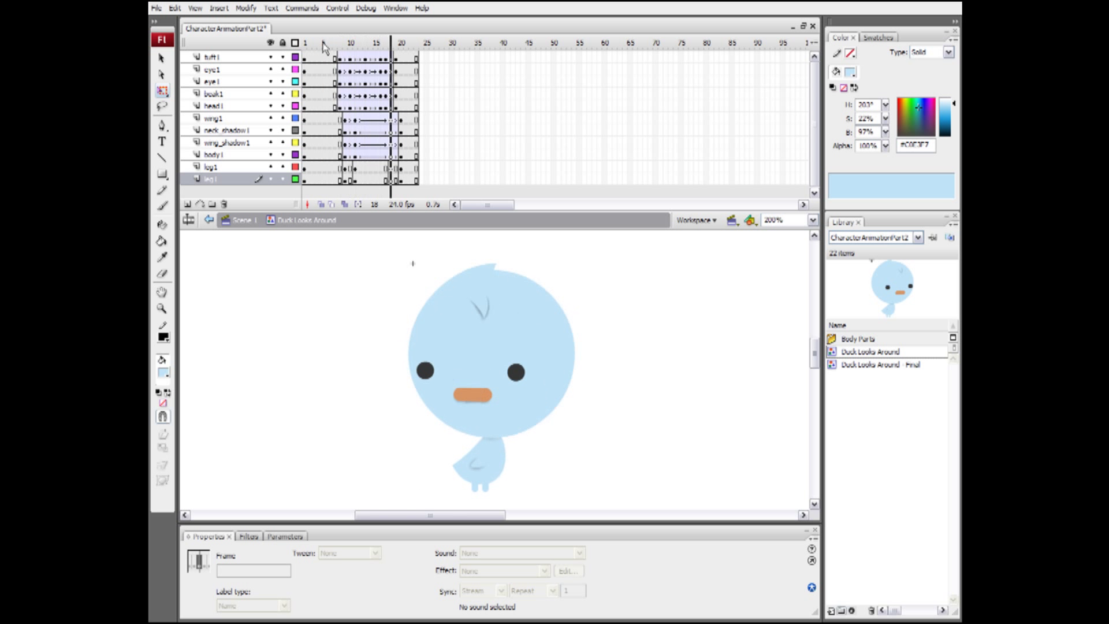
drag(323, 44, 407, 57)
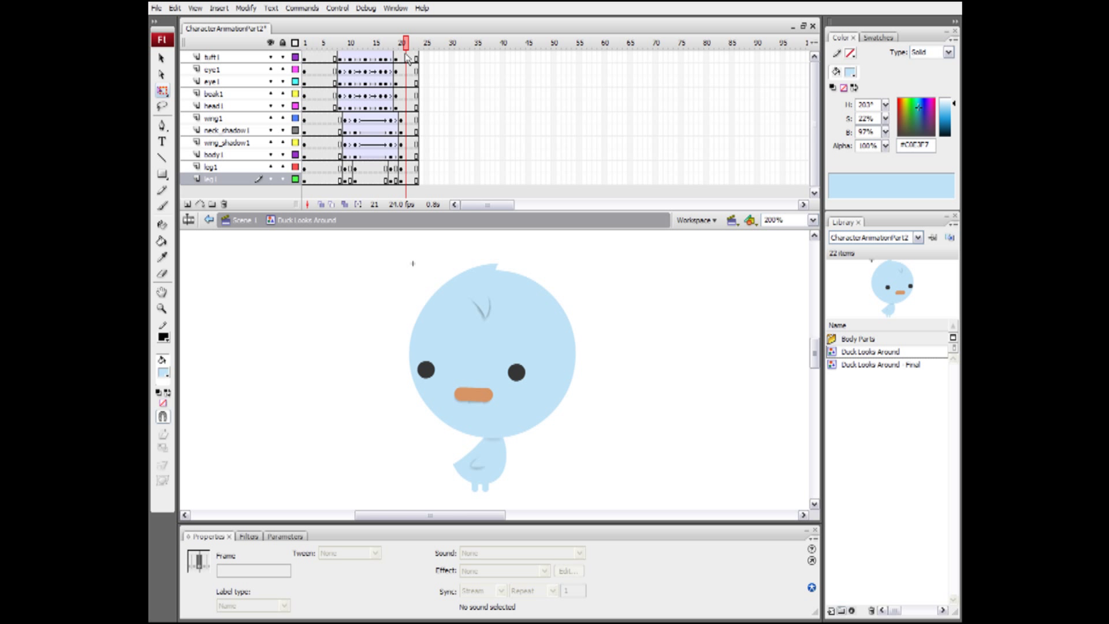
key(Return)
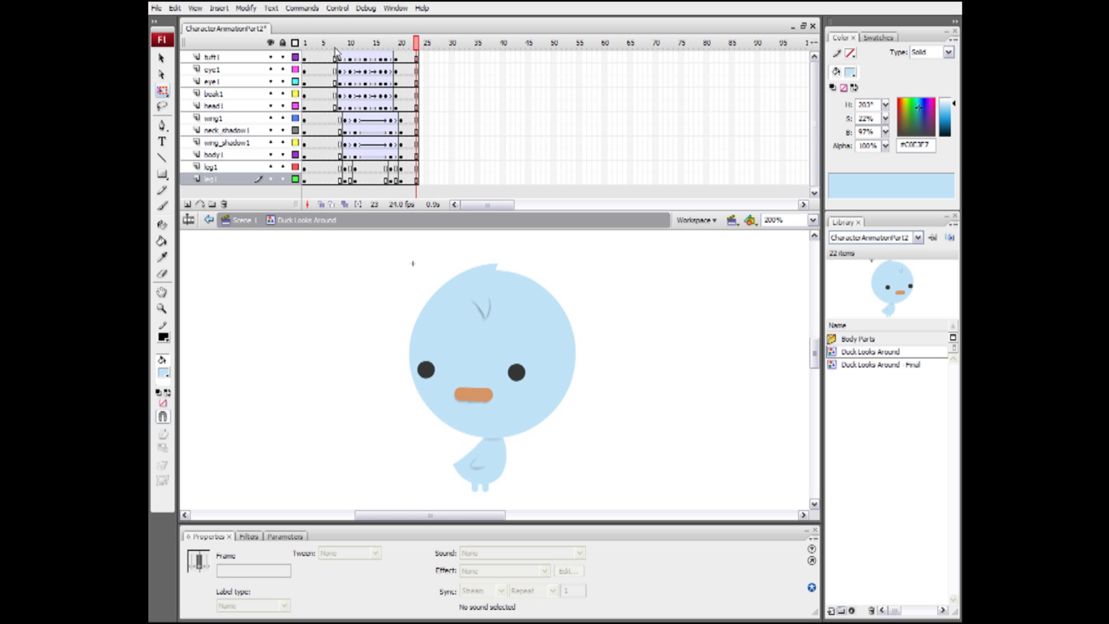
drag(337, 45, 407, 49)
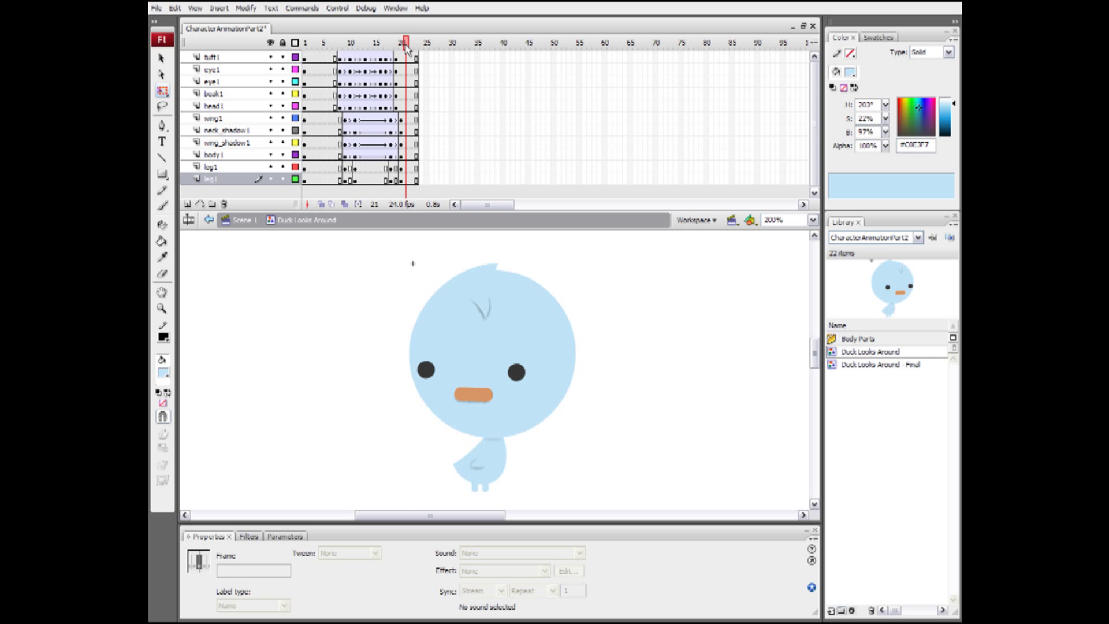
click(379, 60)
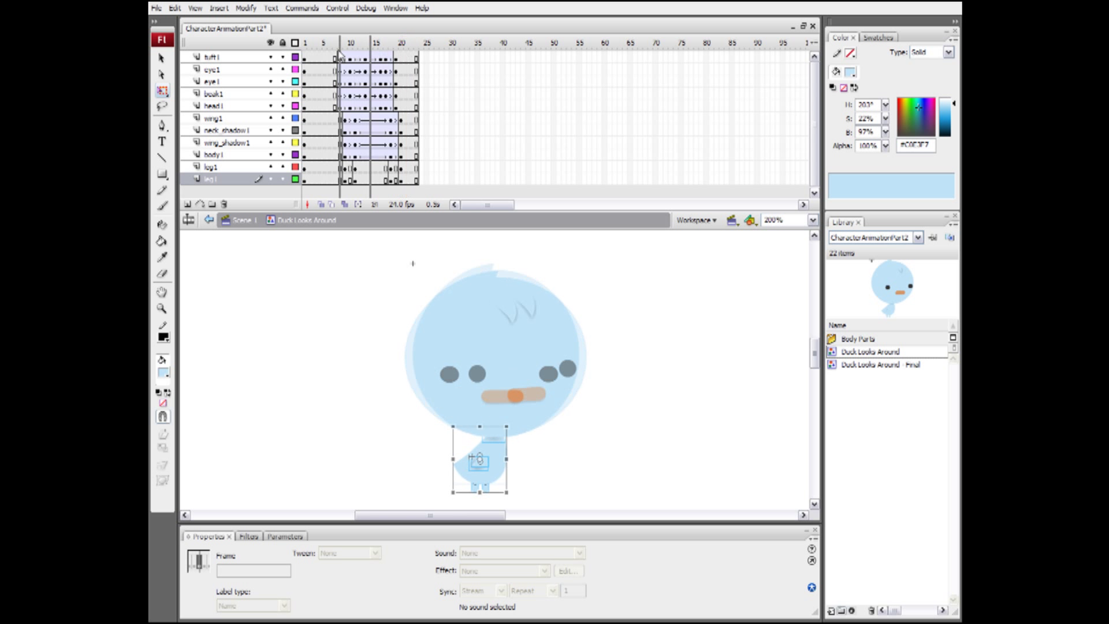
drag(381, 47, 403, 49)
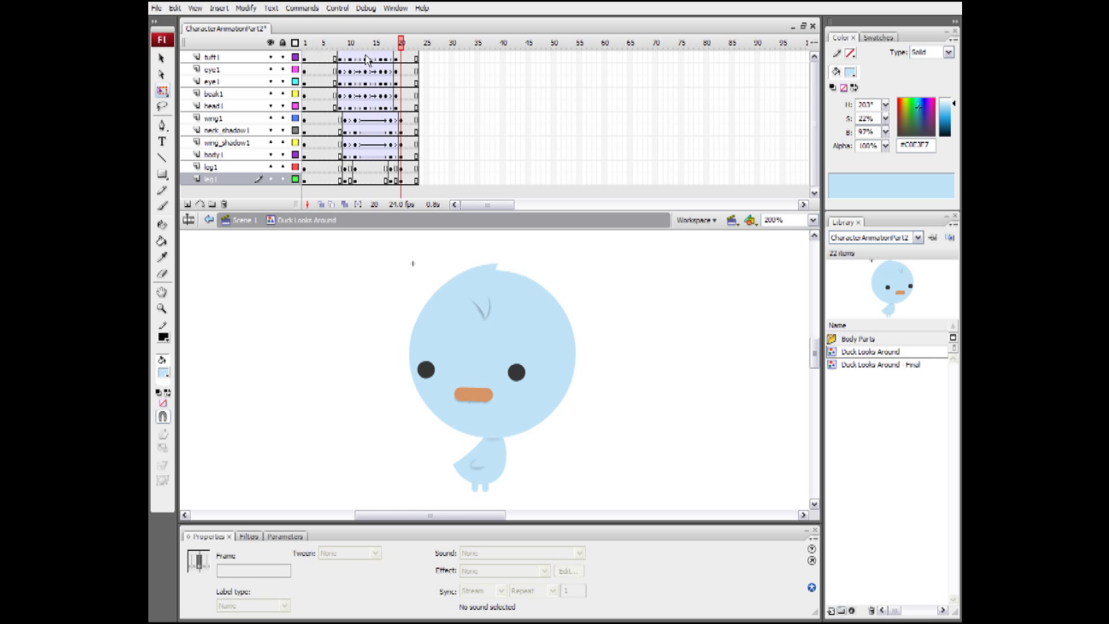
drag(378, 46, 403, 53)
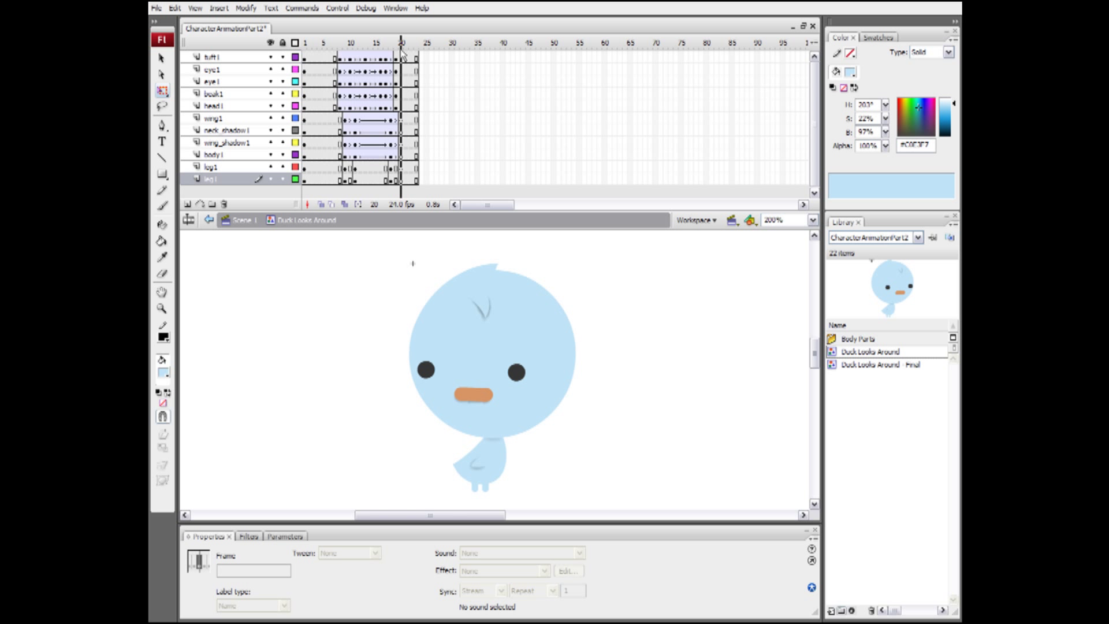
drag(403, 53, 404, 54)
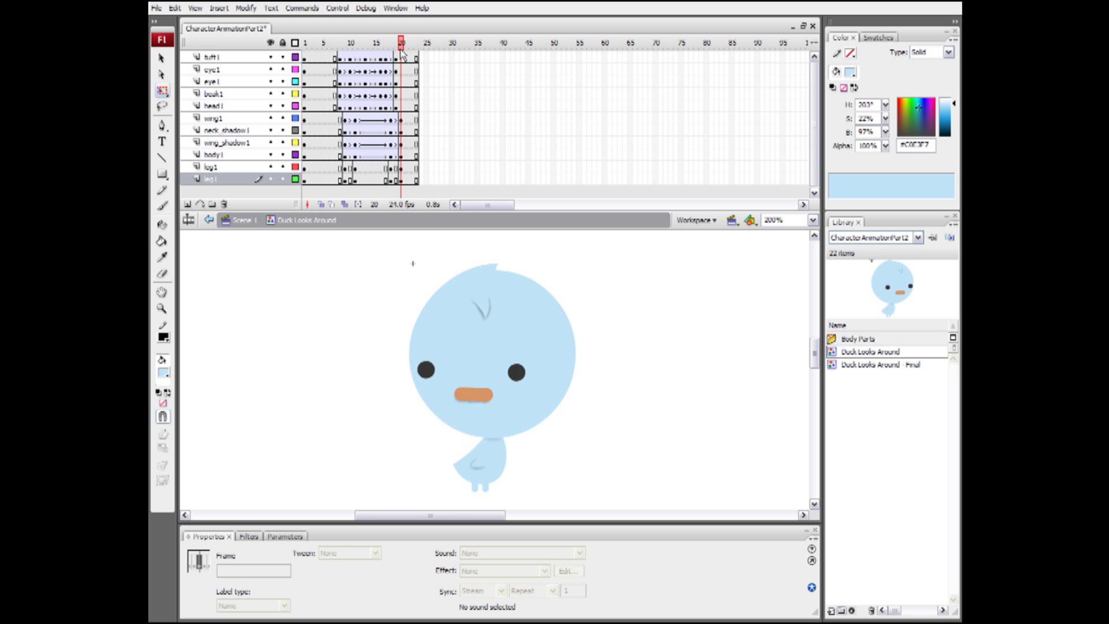